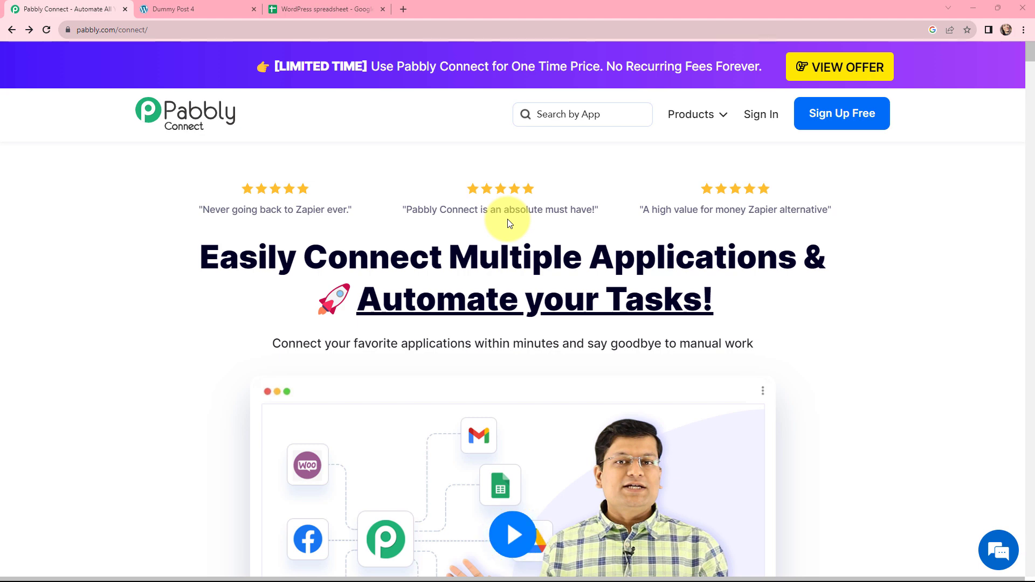
Step: Sign in to the existing Pabbly account and access Pabbly Connect
{"action": "key", "text": "ctrl+Tab"}
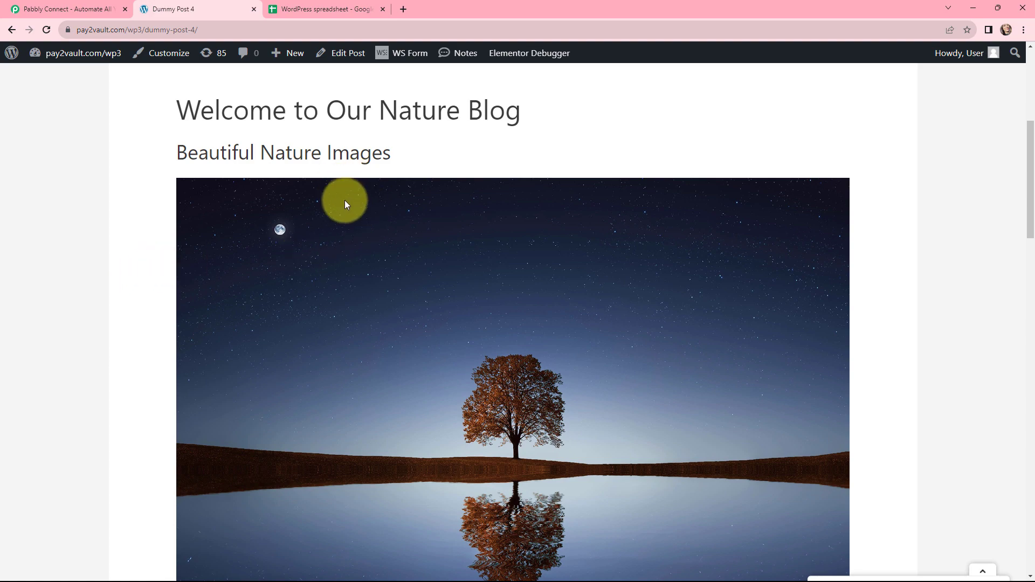
{"action": "left_click", "coordinate": [331, 9]}
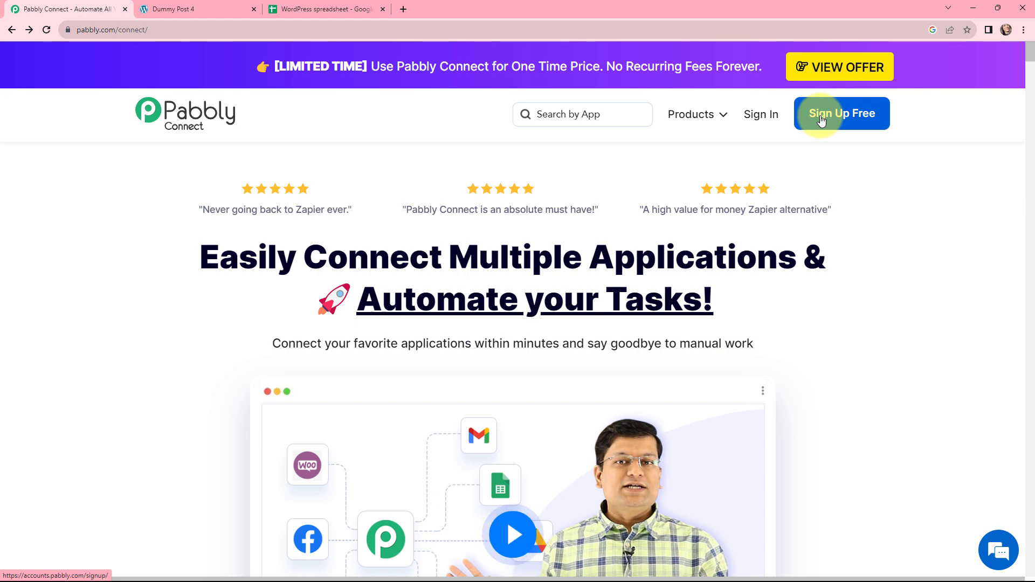
{"action": "left_click", "coordinate": [772, 120]}
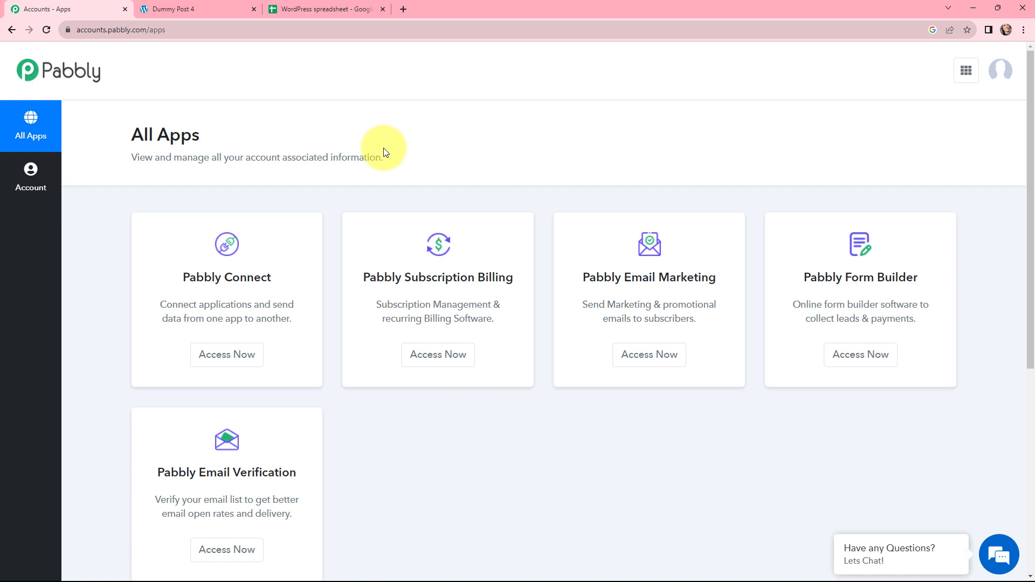
{"action": "left_click", "coordinate": [217, 357]}
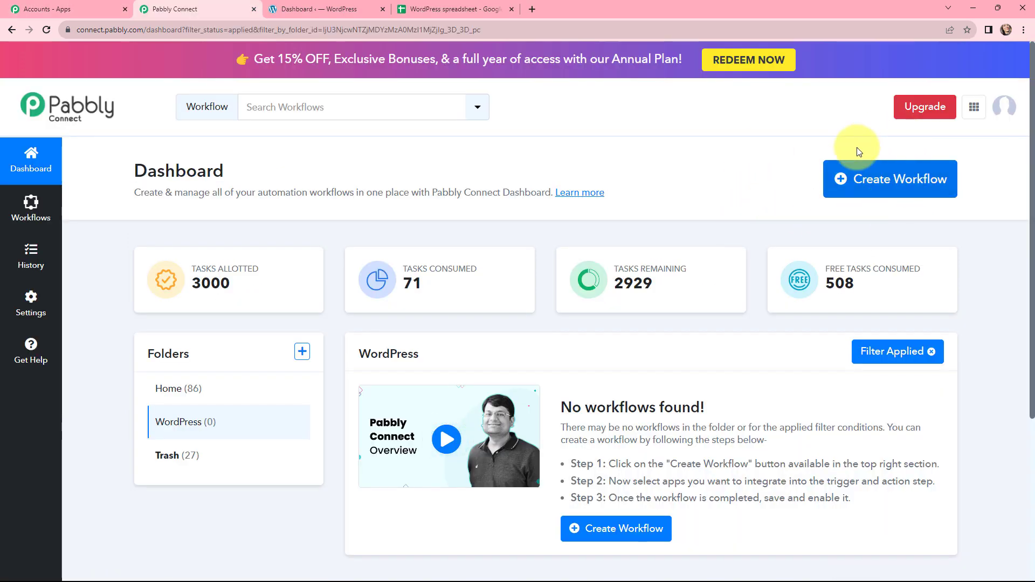
Step: Create a workflow named "Save WordPress Post Images in Google Sheets" in the WordPress folder
{"action": "left_click", "coordinate": [876, 188]}
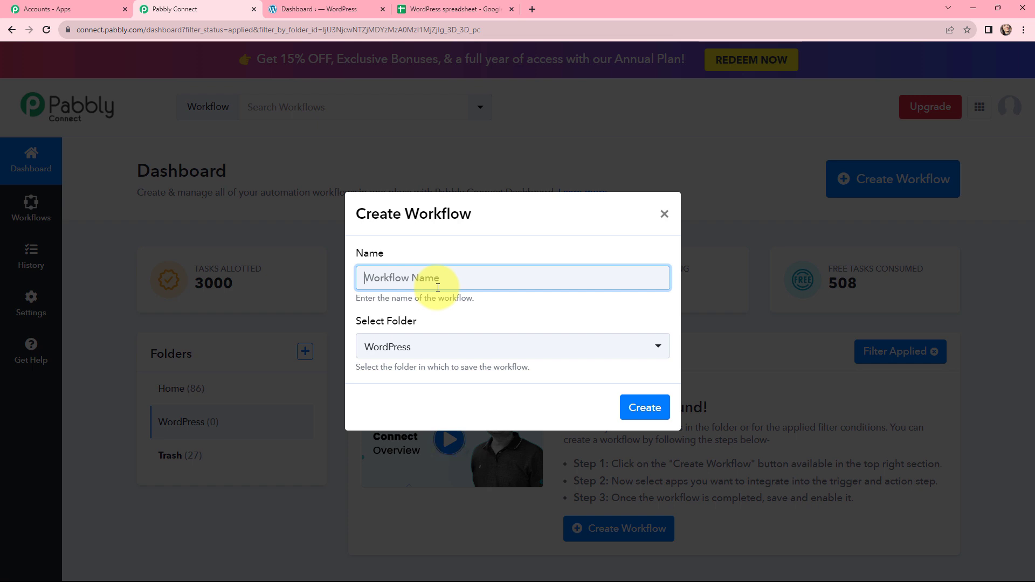
{"action": "type", "text": "Save WordPress Post Images in Google Sheets"}
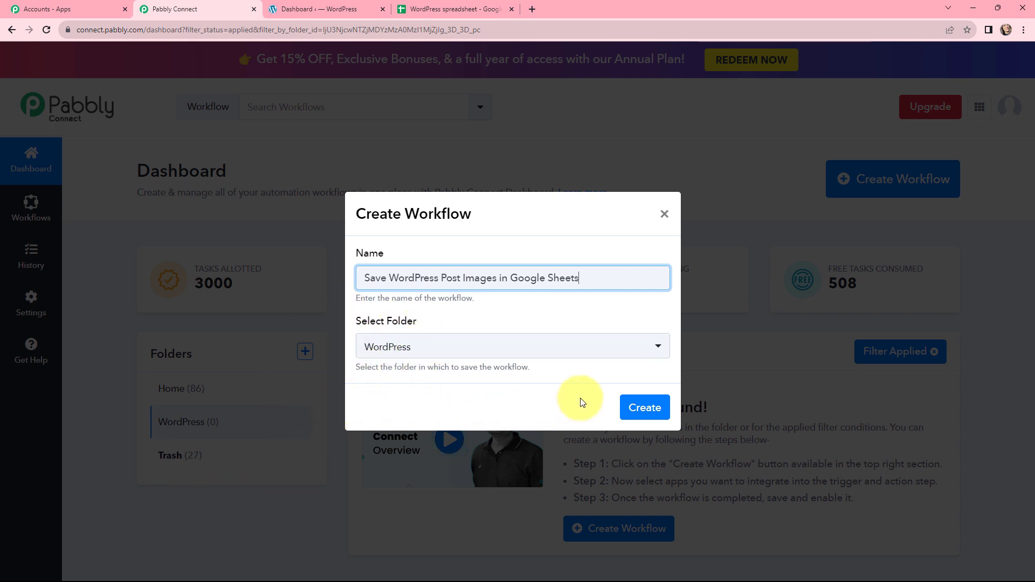
{"action": "left_click", "coordinate": [650, 412]}
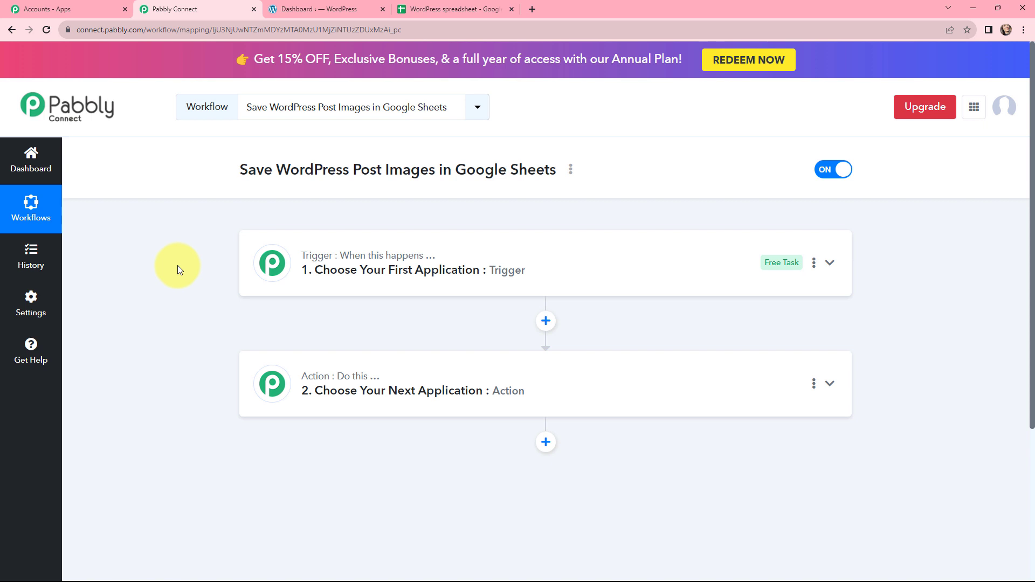
Step: Set the workflow's trigger application to WordPress with the New Post Published event
{"action": "mouse_move", "coordinate": [310, 379]}
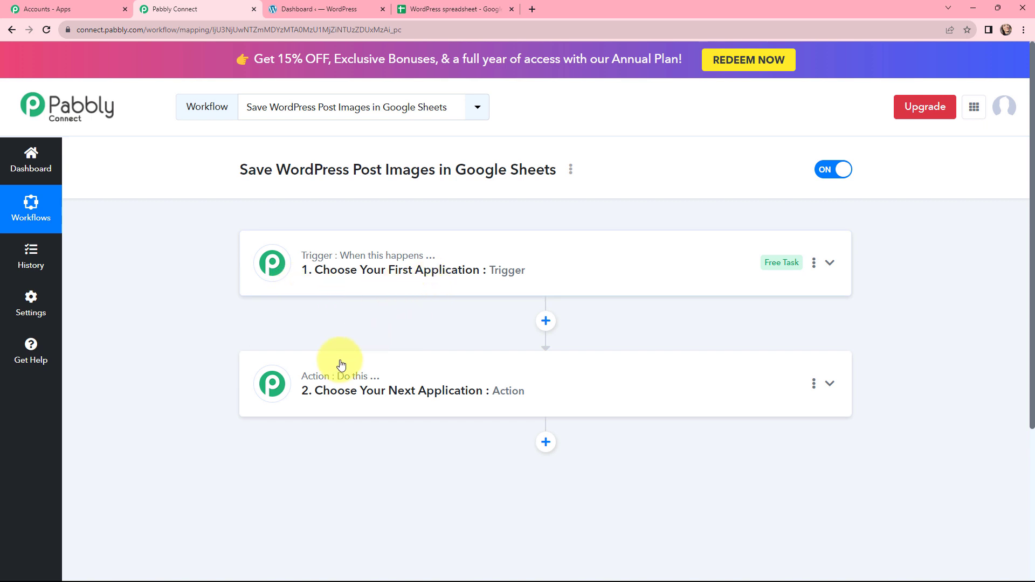
{"action": "left_click", "coordinate": [368, 266]}
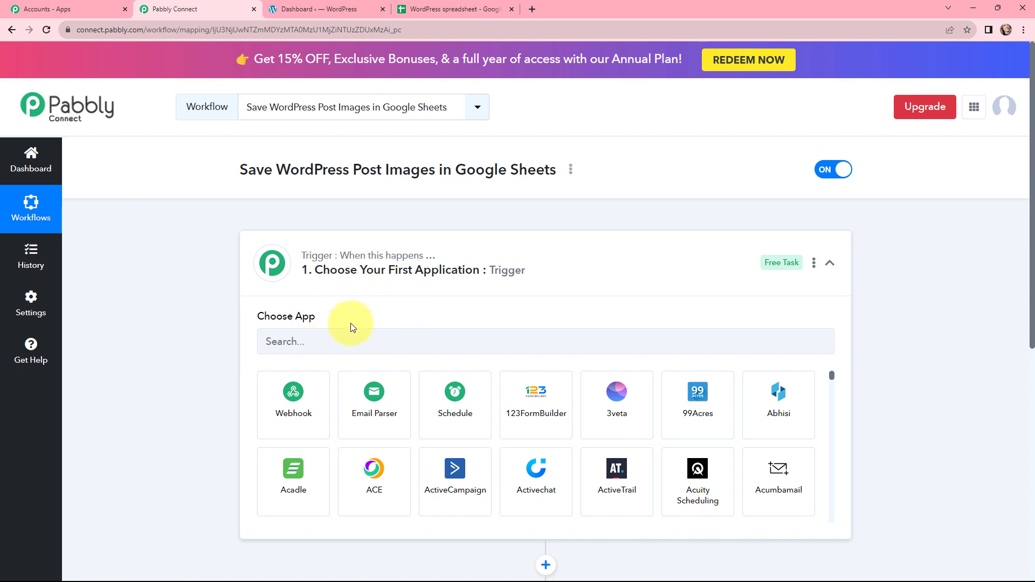
{"action": "left_click", "coordinate": [348, 346]}
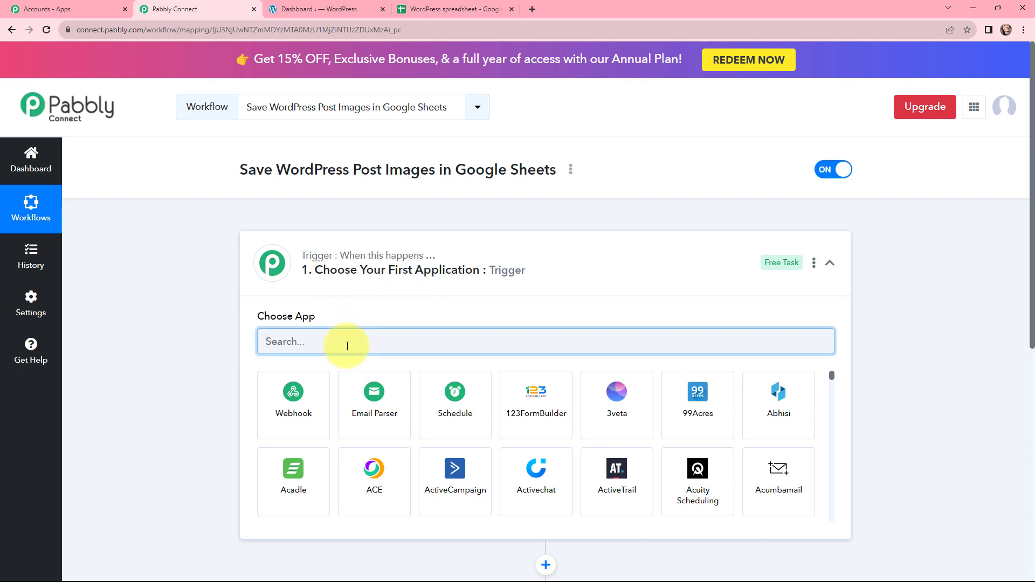
{"action": "type", "text": "word"}
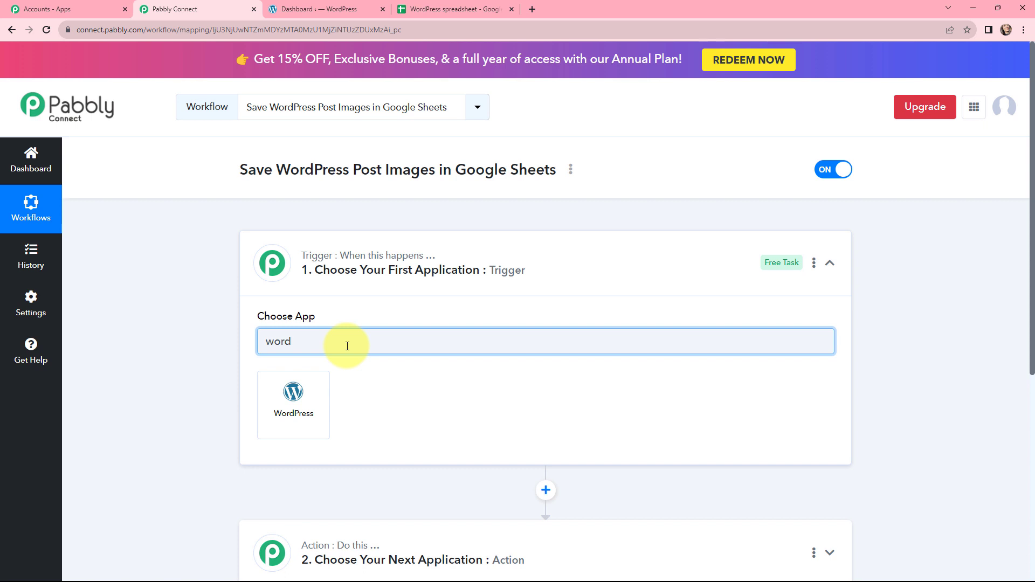
{"action": "left_click", "coordinate": [313, 398]}
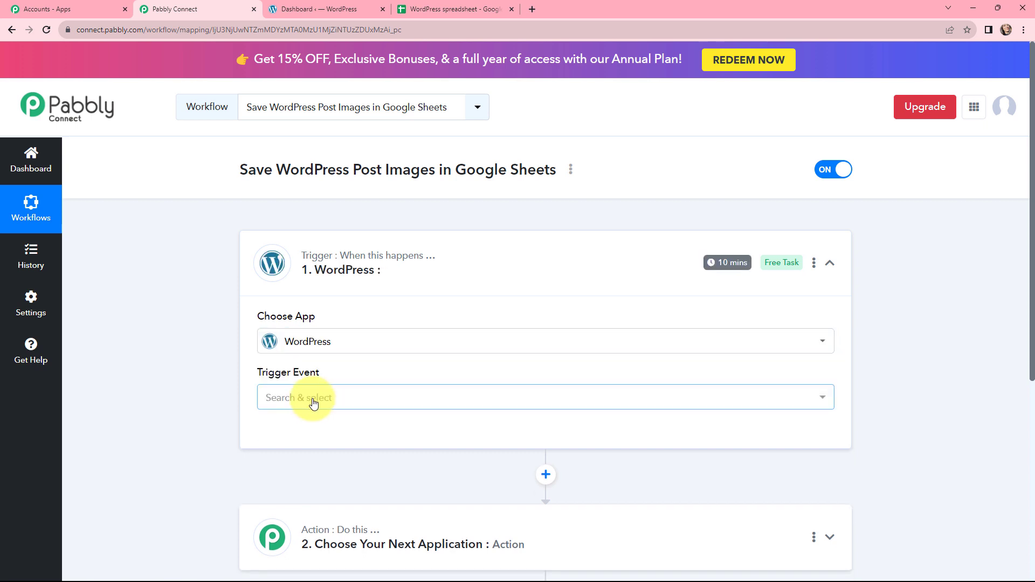
{"action": "left_click", "coordinate": [309, 396]}
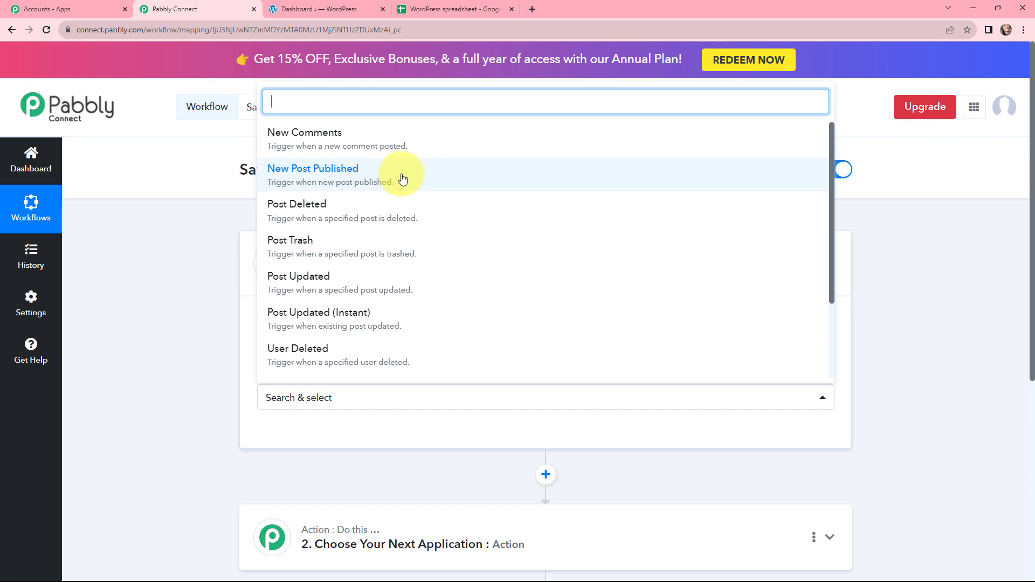
{"action": "left_click", "coordinate": [304, 172]}
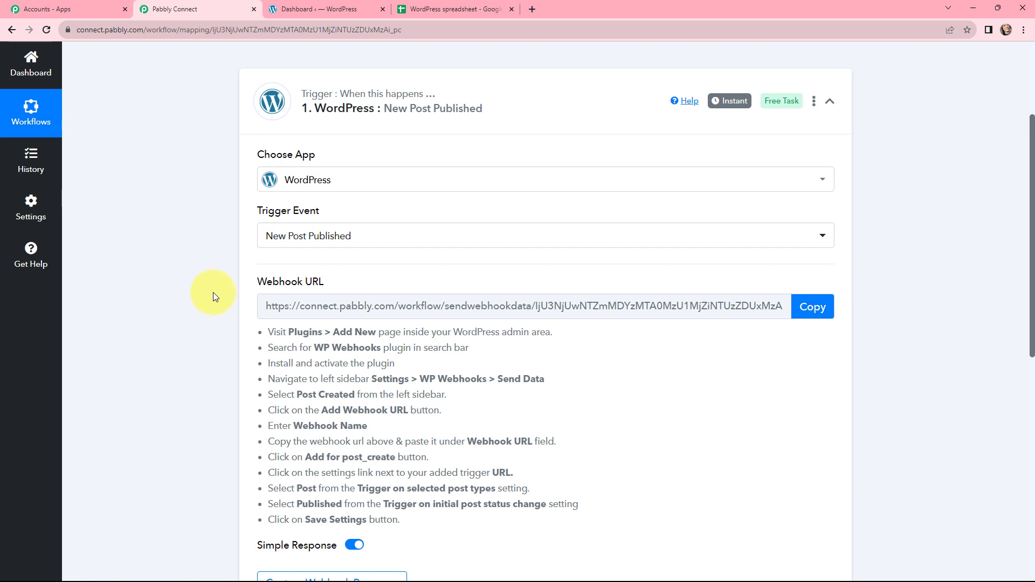
Step: Review the trigger's webhook URL section and the setup instructions for the WP Webhooks plugin
{"action": "left_click_drag", "start_coordinate": [257, 282], "coordinate": [322, 282]}
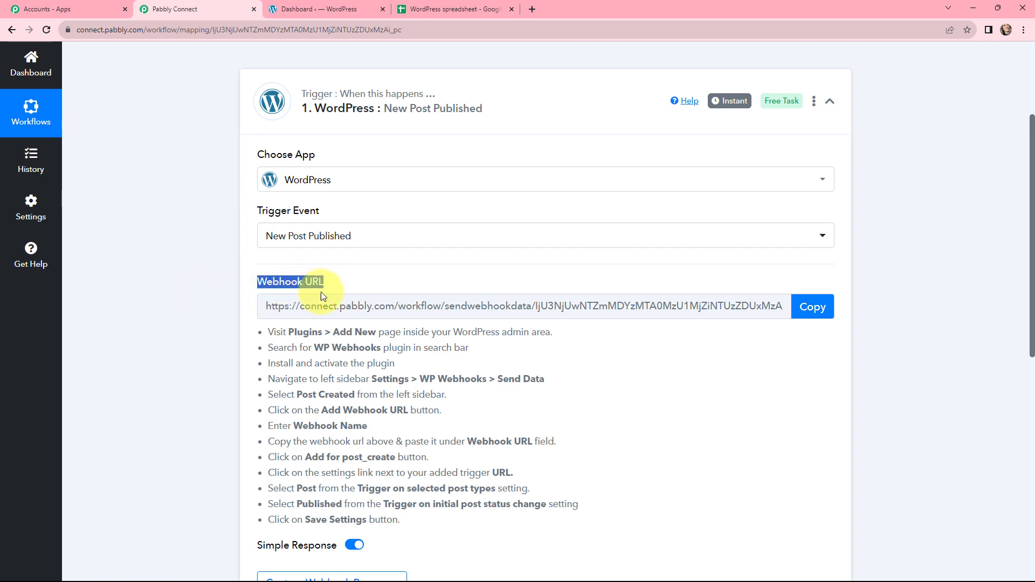
{"action": "left_click", "coordinate": [208, 292]}
{"action": "left_click_drag", "start_coordinate": [254, 321], "coordinate": [412, 520]}
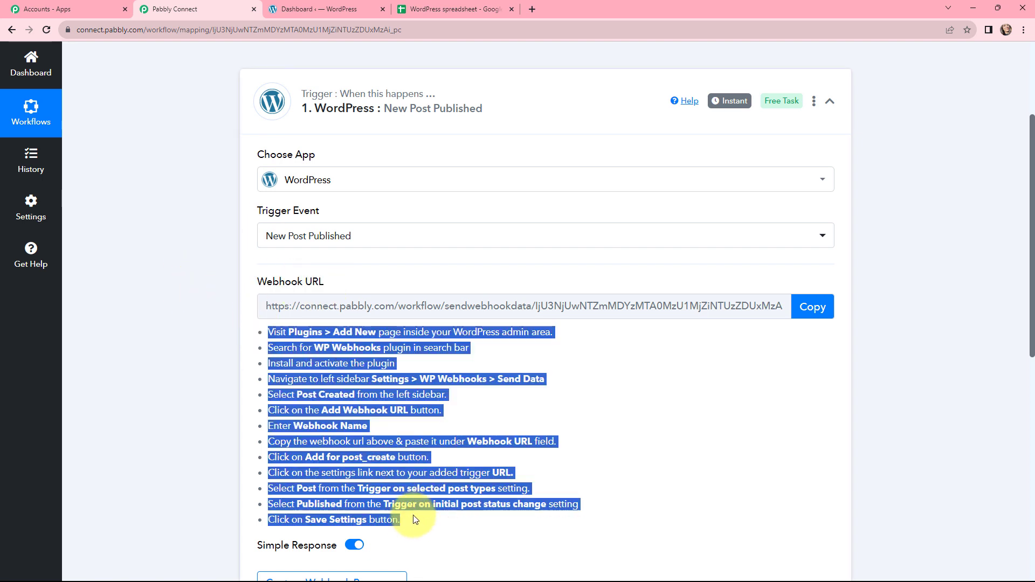
{"action": "left_click", "coordinate": [161, 344]}
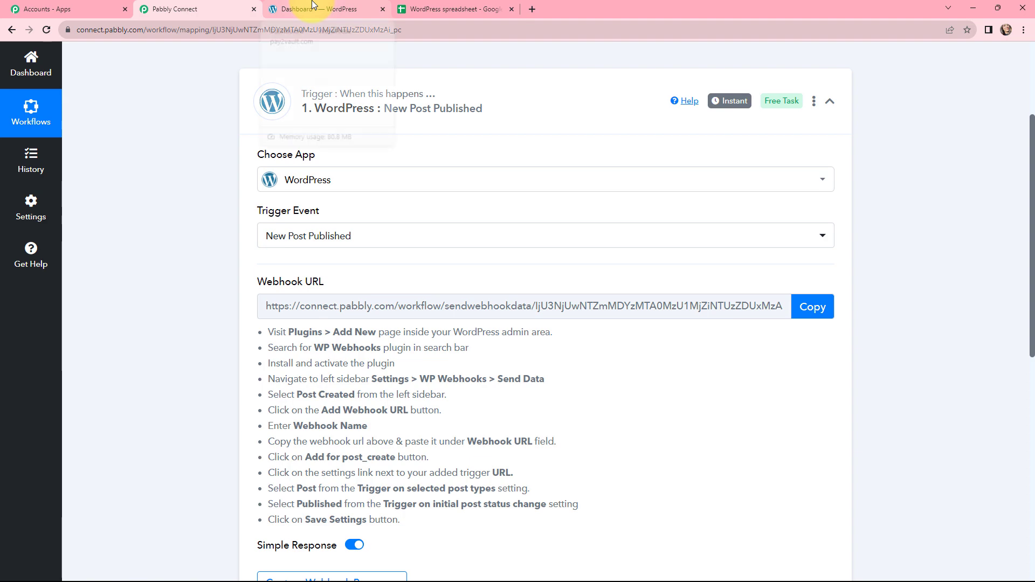
Step: Switch to the WordPress admin and open the Post created trigger in the WP Webhooks Send Data settings
{"action": "left_click", "coordinate": [313, 6]}
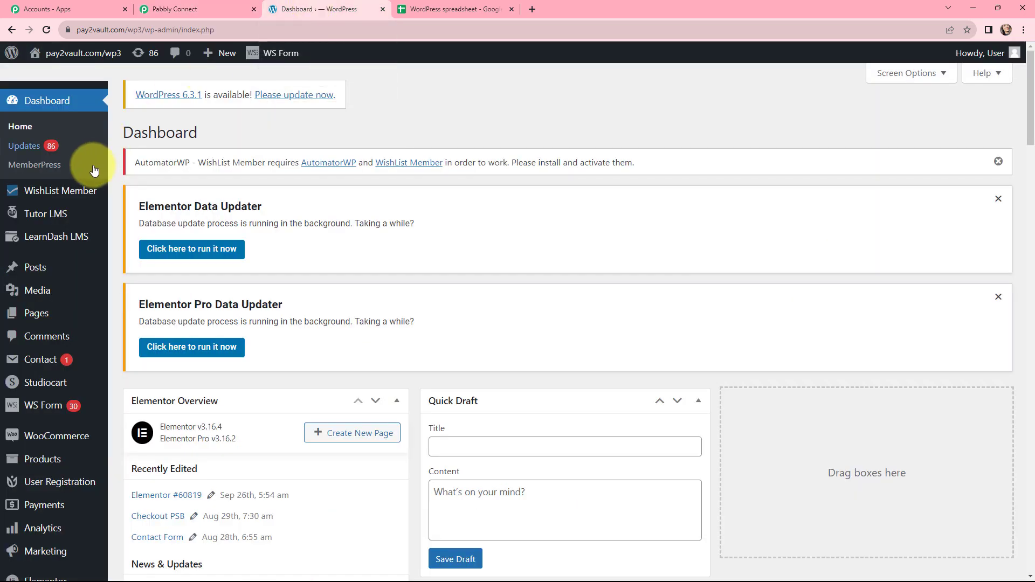
{"action": "scroll", "coordinate": [49, 216], "scroll_direction": "down", "scroll_amount": 6}
{"action": "mouse_move", "coordinate": [45, 436]}
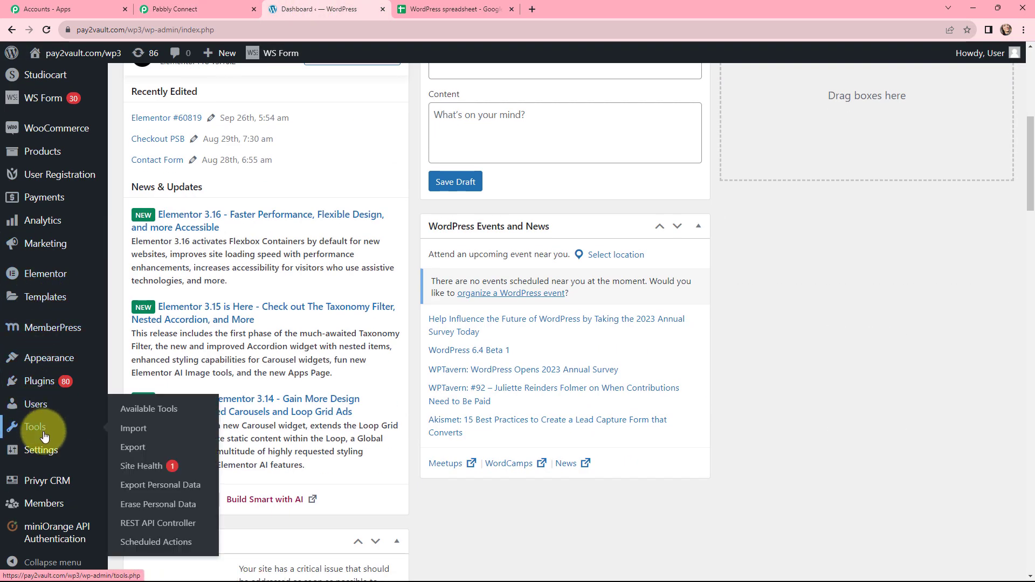
{"action": "mouse_move", "coordinate": [48, 455]}
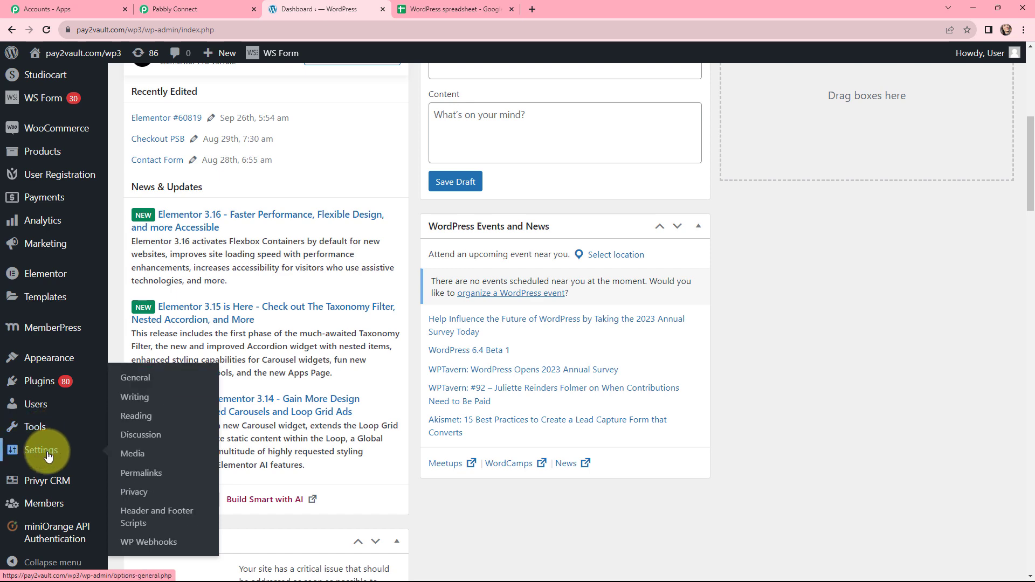
{"action": "left_click", "coordinate": [151, 544]}
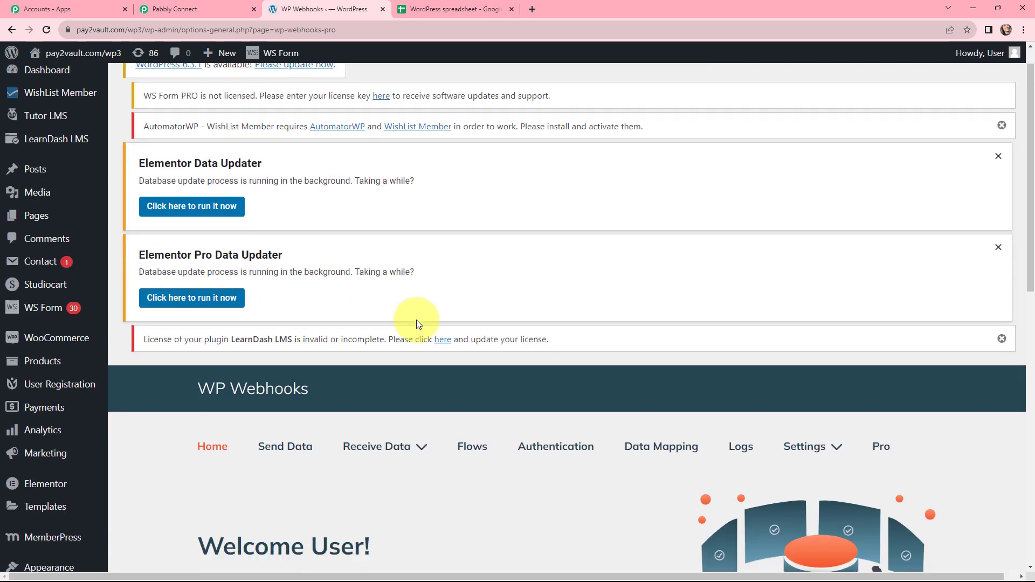
{"action": "scroll", "coordinate": [416, 319], "scroll_direction": "down", "scroll_amount": 5}
{"action": "left_click", "coordinate": [289, 210]}
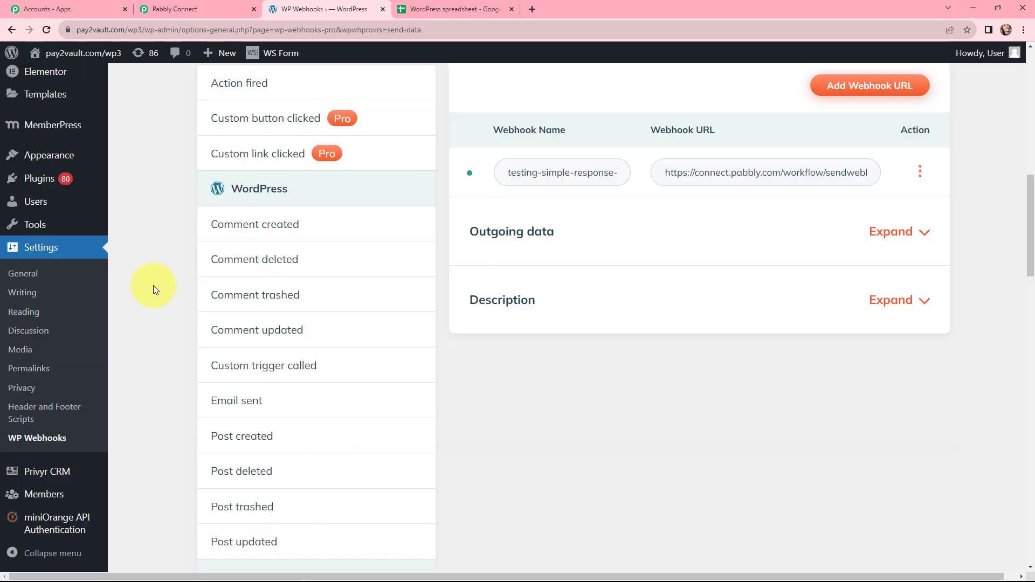
{"action": "left_click", "coordinate": [253, 435]}
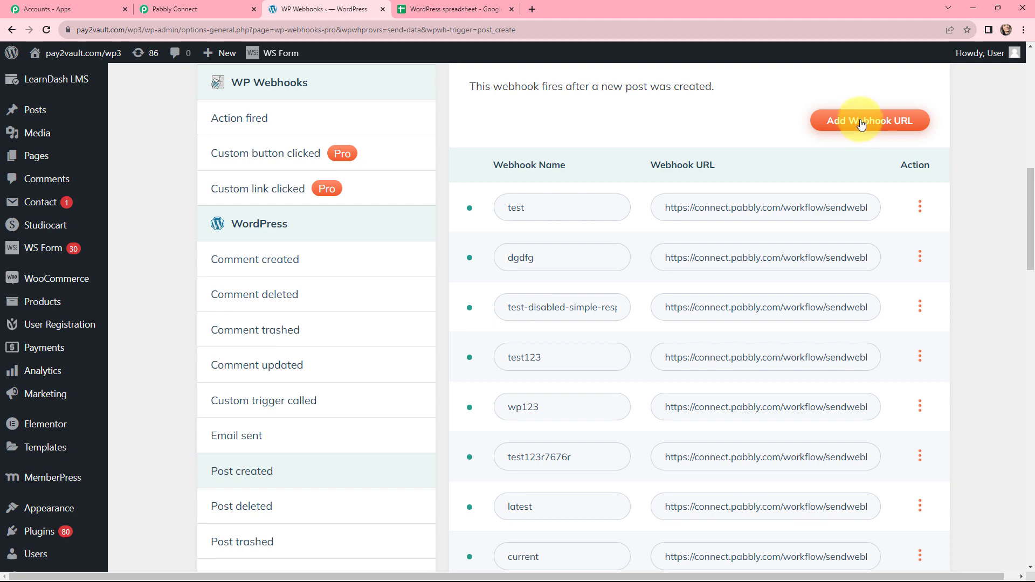
Step: Add a webhook named "today" to the Post created trigger, using the webhook URL copied from the Pabbly Connect workflow
{"action": "left_click", "coordinate": [861, 123]}
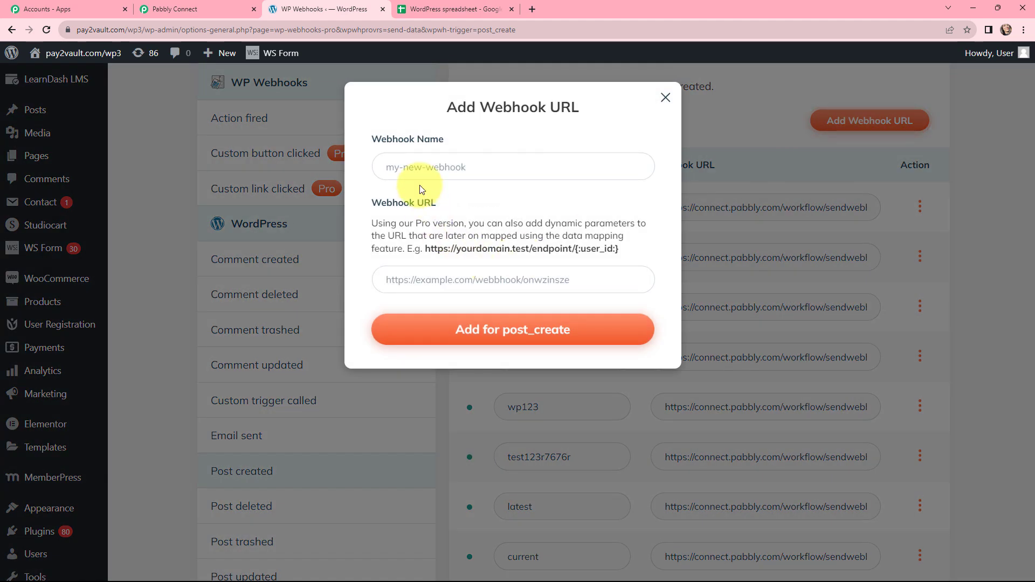
{"action": "left_click", "coordinate": [502, 166]}
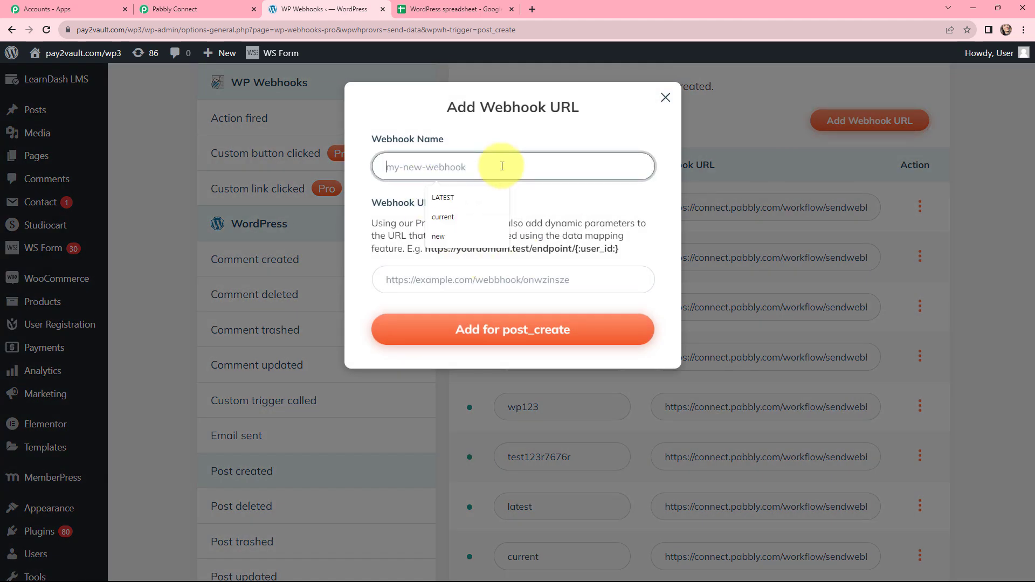
{"action": "type", "text": "t"}
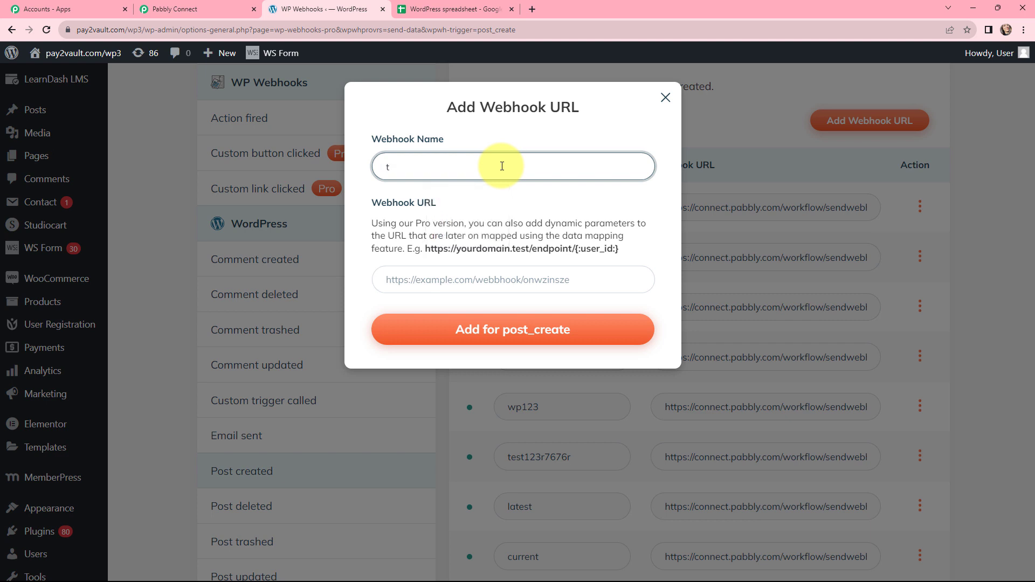
{"action": "type", "text": "oday"}
{"action": "left_click", "coordinate": [435, 267]}
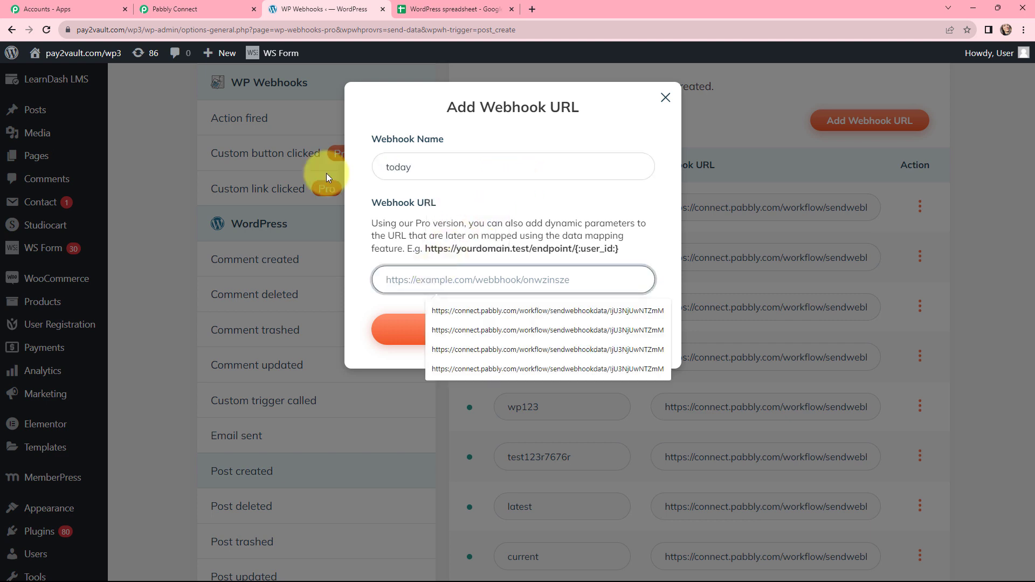
{"action": "left_click", "coordinate": [186, 9]}
{"action": "left_click", "coordinate": [811, 306]}
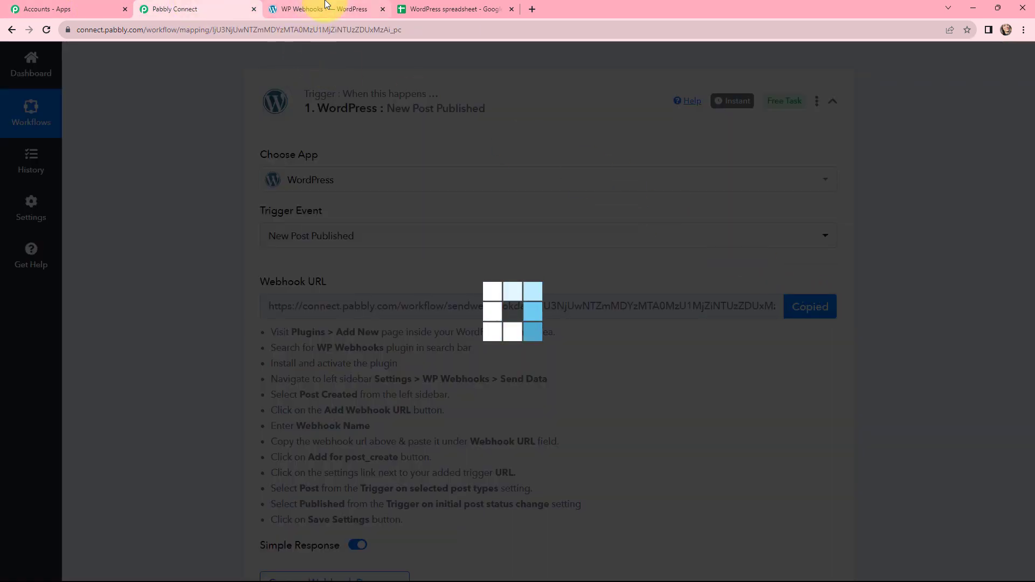
{"action": "left_click", "coordinate": [327, 7]}
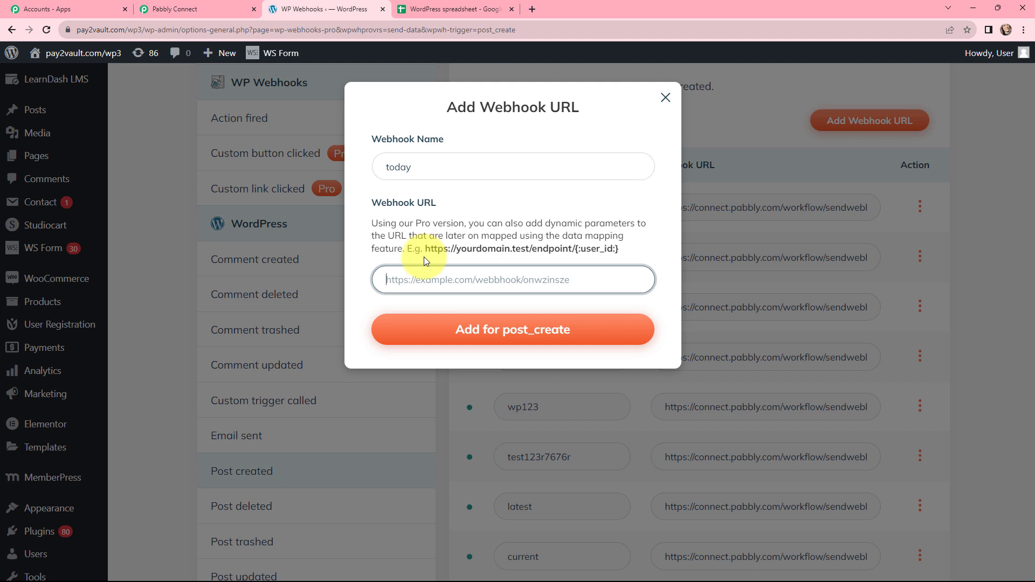
{"action": "key", "text": "ctrl+v"}
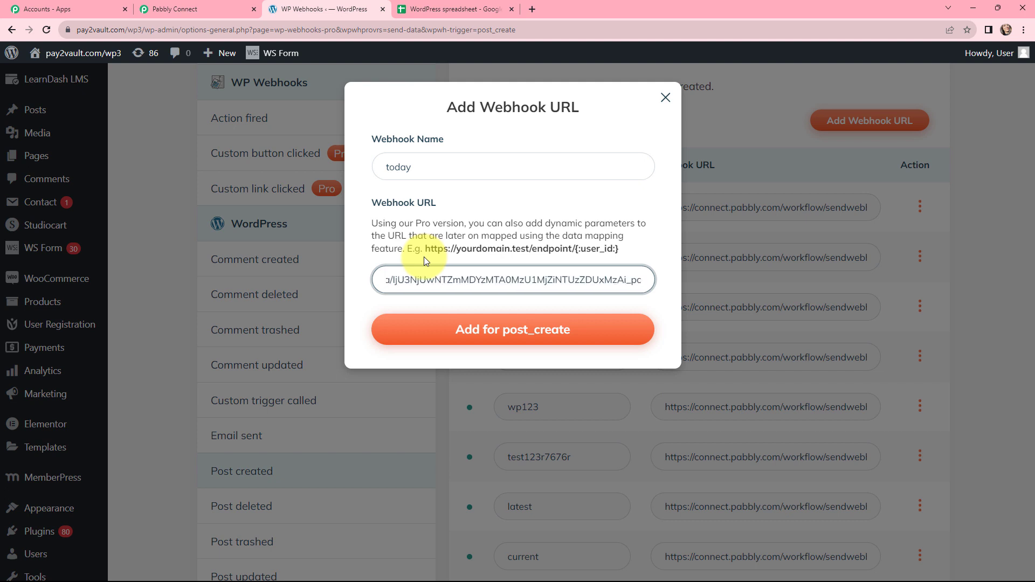
{"action": "left_click", "coordinate": [500, 330]}
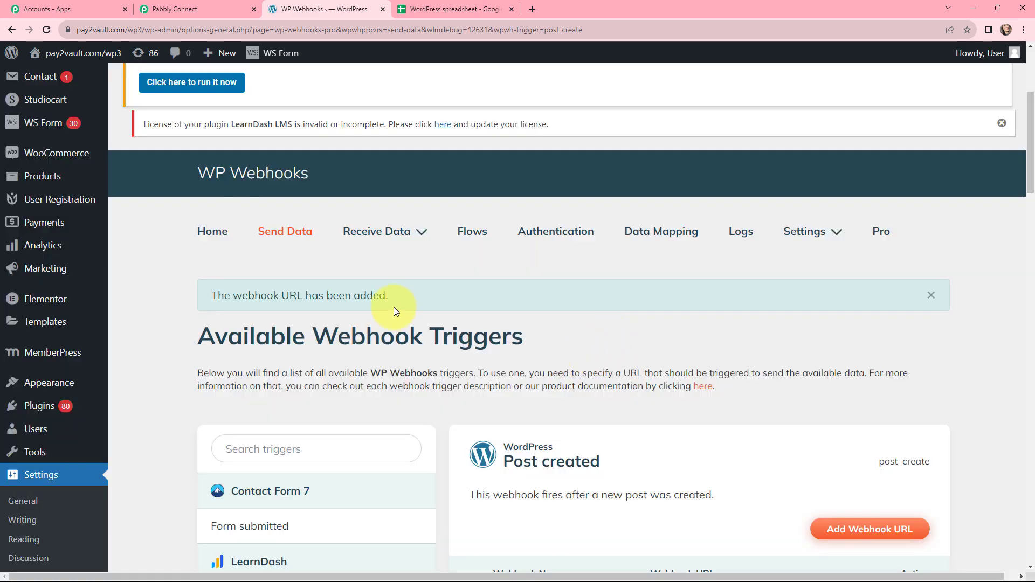
{"action": "left_click_drag", "start_coordinate": [395, 296], "coordinate": [209, 295]}
{"action": "left_click", "coordinate": [438, 303]}
Step: Configure the "today" webhook to trigger on the Post post type and the Published initial status, and save its settings
{"action": "scroll", "coordinate": [519, 345], "scroll_direction": "down", "scroll_amount": 7}
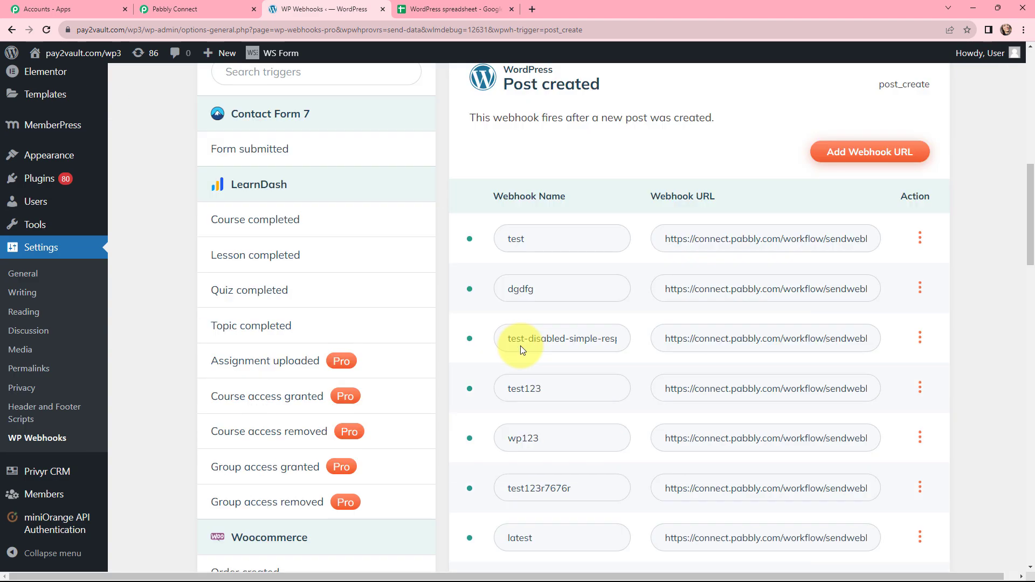
{"action": "scroll", "coordinate": [521, 348], "scroll_direction": "down", "scroll_amount": 8}
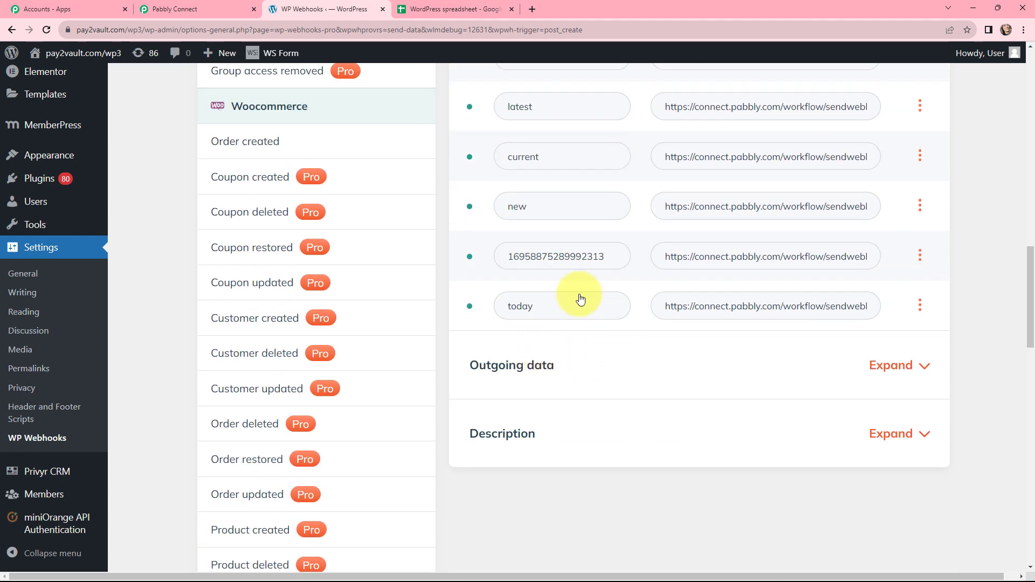
{"action": "left_click", "coordinate": [920, 306]}
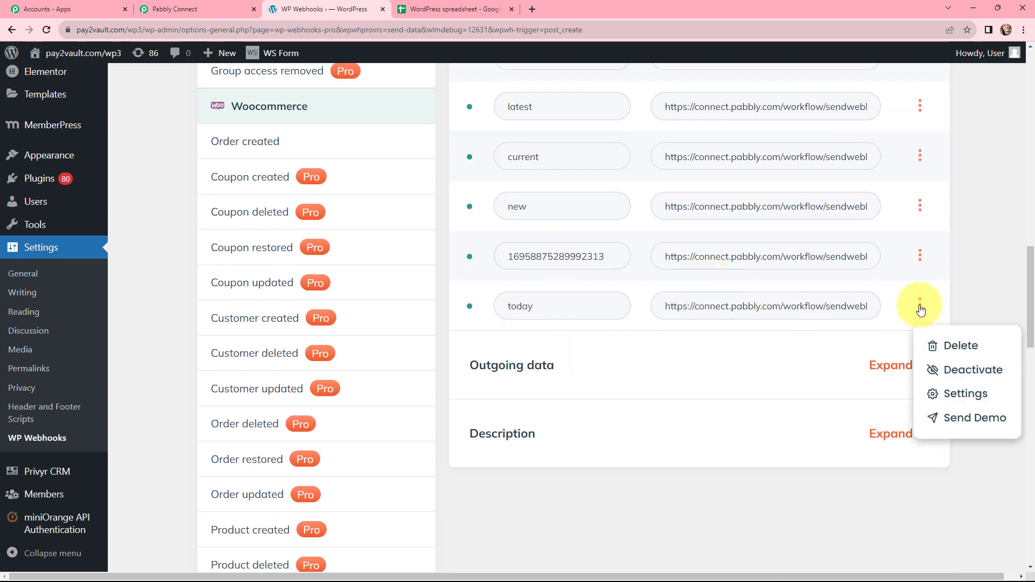
{"action": "left_click", "coordinate": [961, 395]}
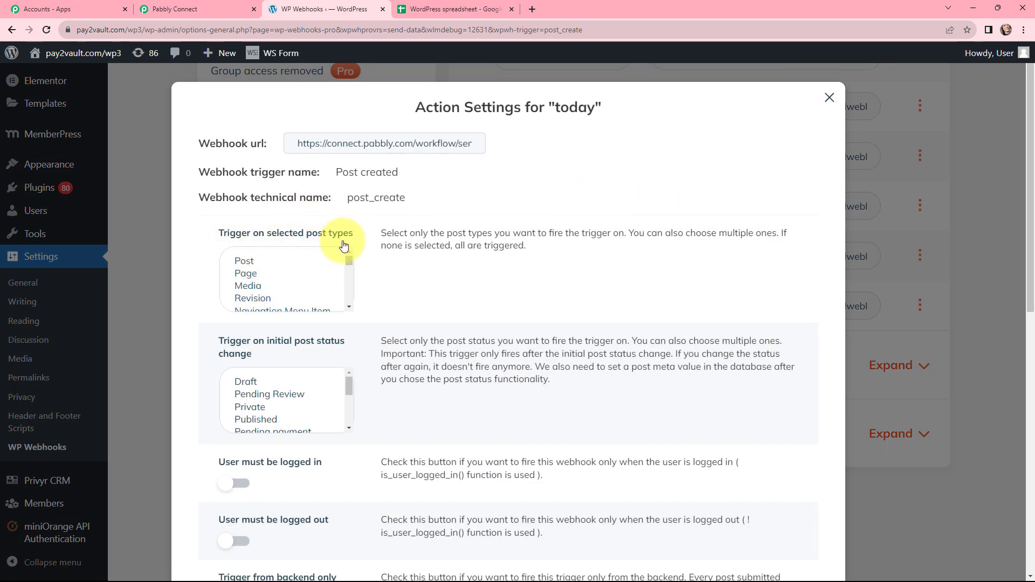
{"action": "left_click", "coordinate": [241, 263]}
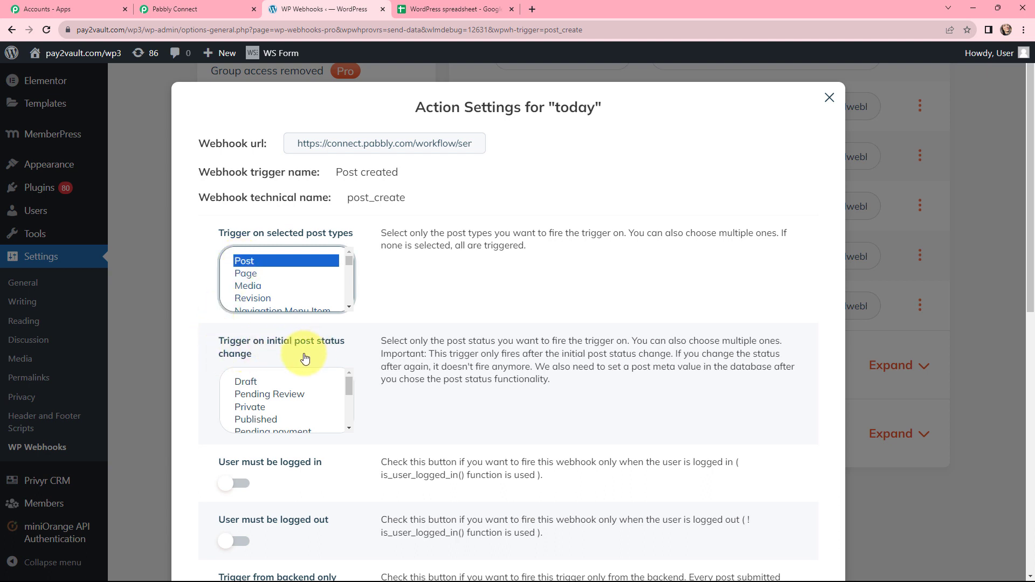
{"action": "left_click", "coordinate": [245, 419]}
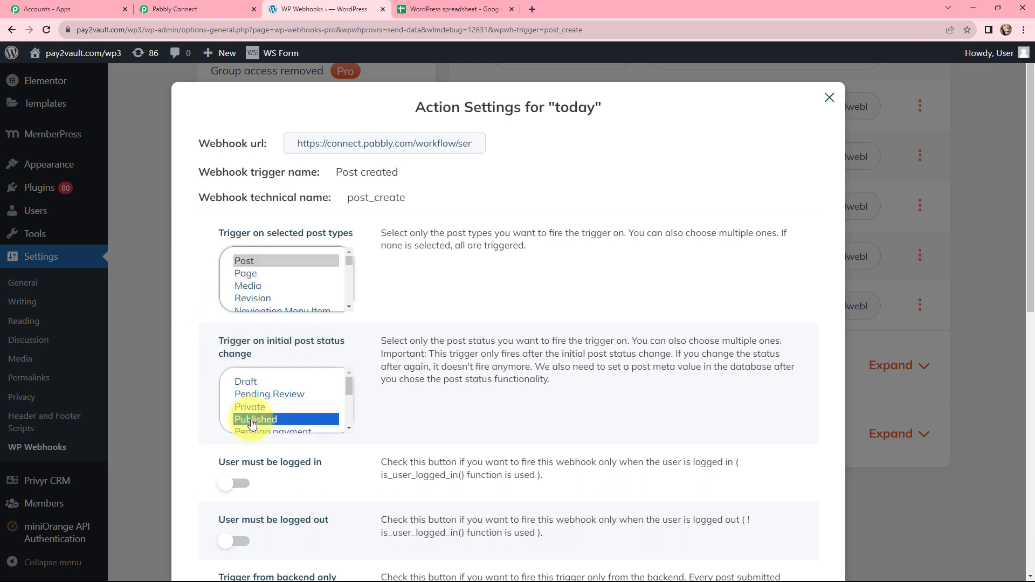
{"action": "scroll", "coordinate": [471, 289], "scroll_direction": "down", "scroll_amount": 10}
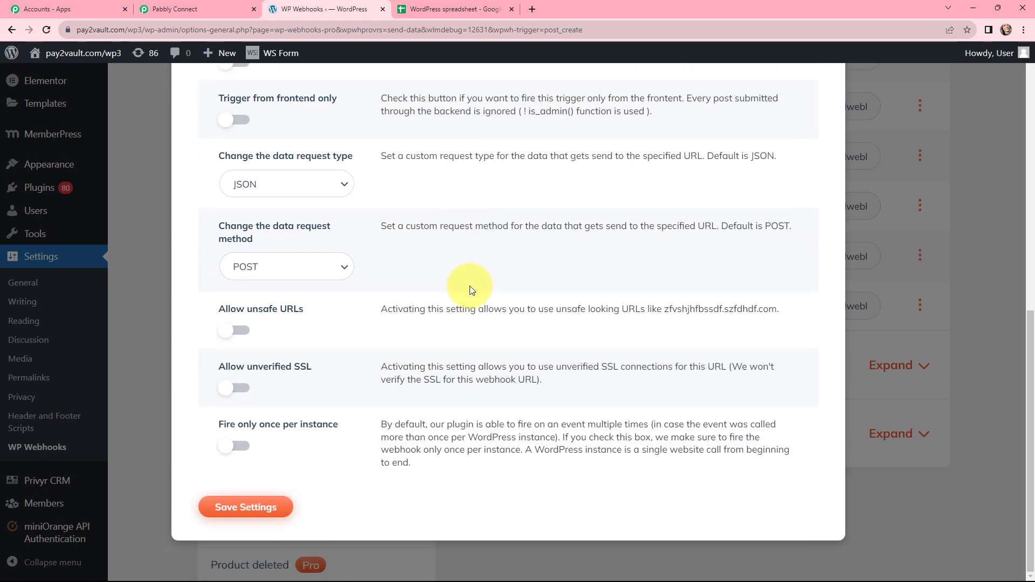
{"action": "left_click", "coordinate": [243, 508]}
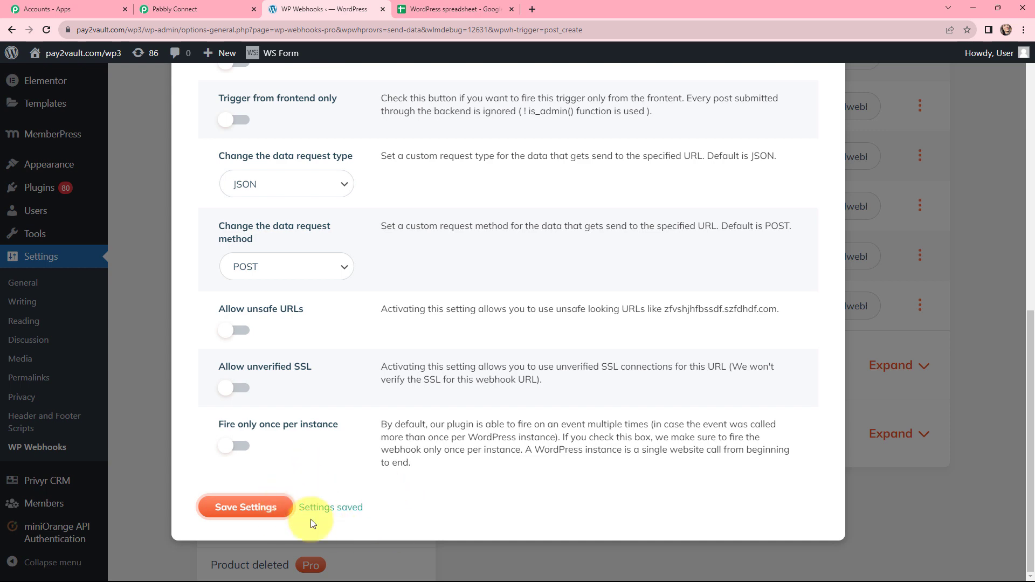
Step: Publish a new WordPress post titled "Images New" with the nature blog images, and view the published post through to its end
{"action": "left_click", "coordinate": [980, 134]}
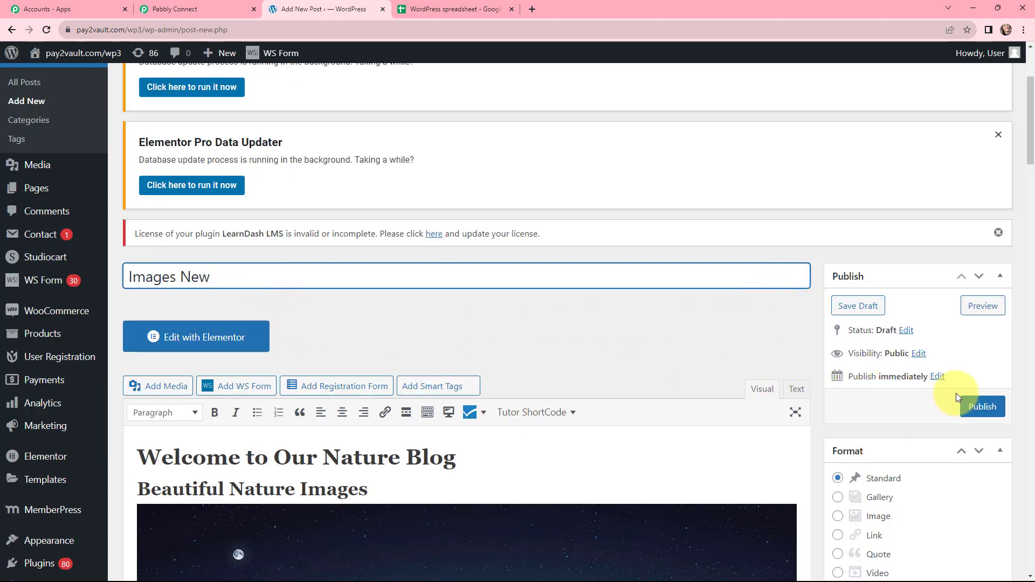
{"action": "left_click", "coordinate": [978, 407]}
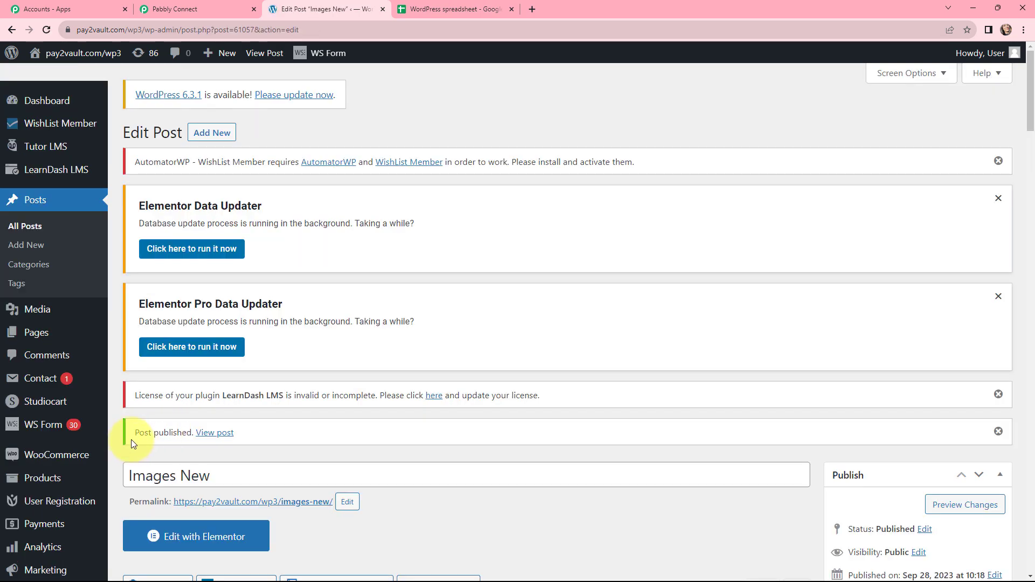
{"action": "left_click", "coordinate": [214, 433]}
{"action": "scroll", "coordinate": [660, 215], "scroll_direction": "down", "scroll_amount": 15}
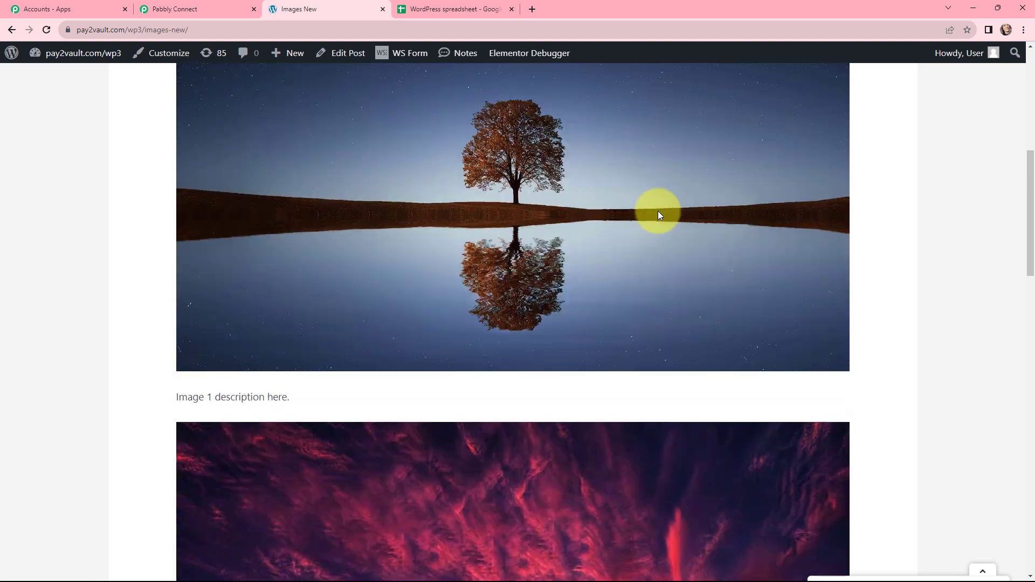
{"action": "scroll", "coordinate": [652, 219], "scroll_direction": "down", "scroll_amount": 4}
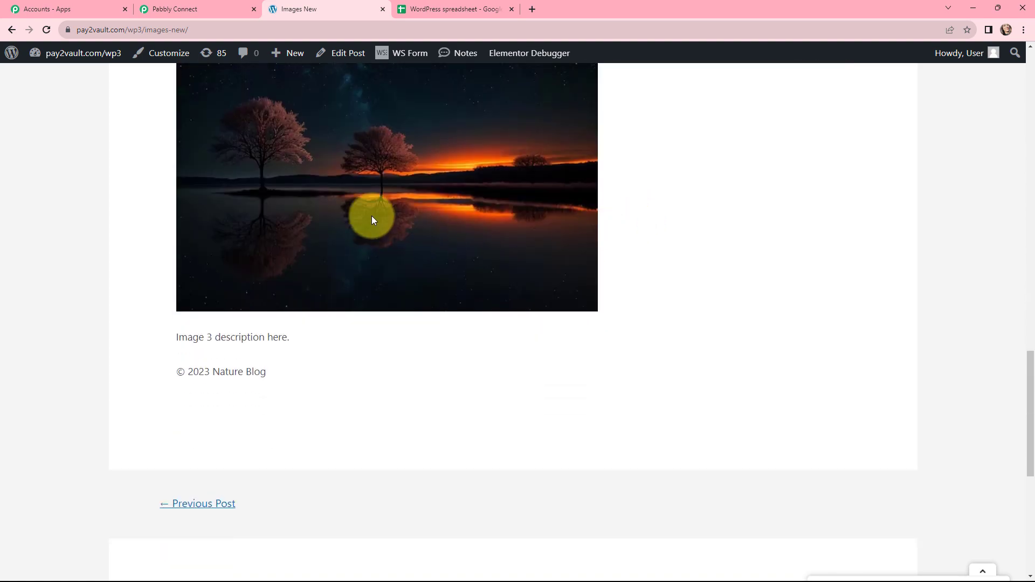
Step: Switch to the Pabbly Connect workflow and examine the post name and post content in the trigger's received response
{"action": "left_click", "coordinate": [203, 4]}
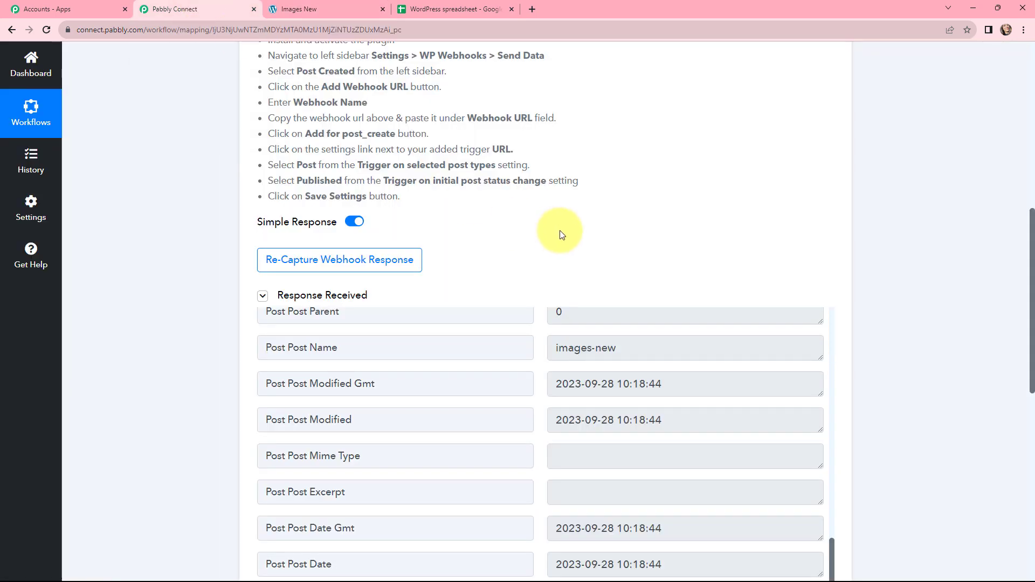
{"action": "scroll", "coordinate": [753, 228], "scroll_direction": "down", "scroll_amount": 3}
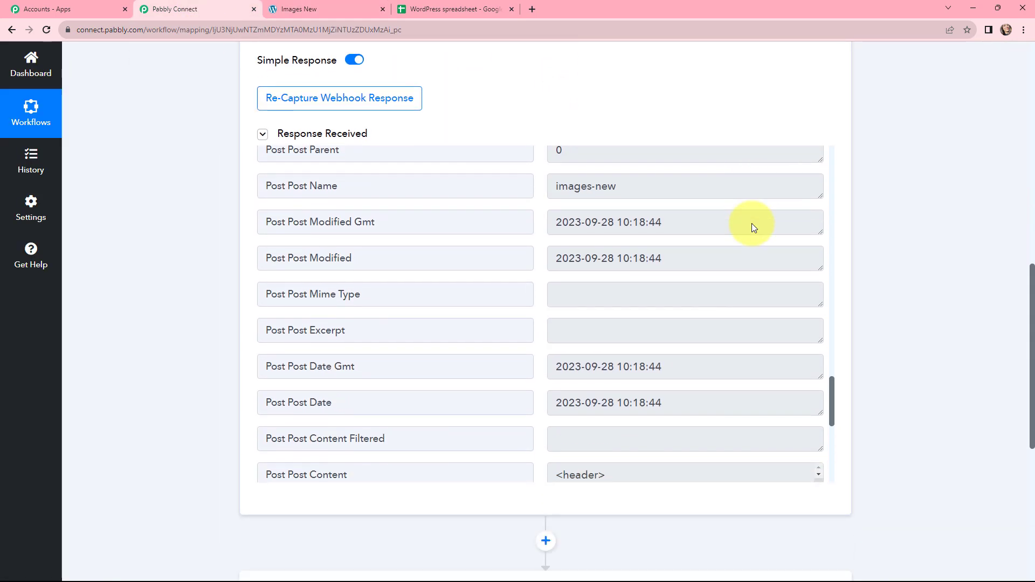
{"action": "left_click", "coordinate": [552, 190]}
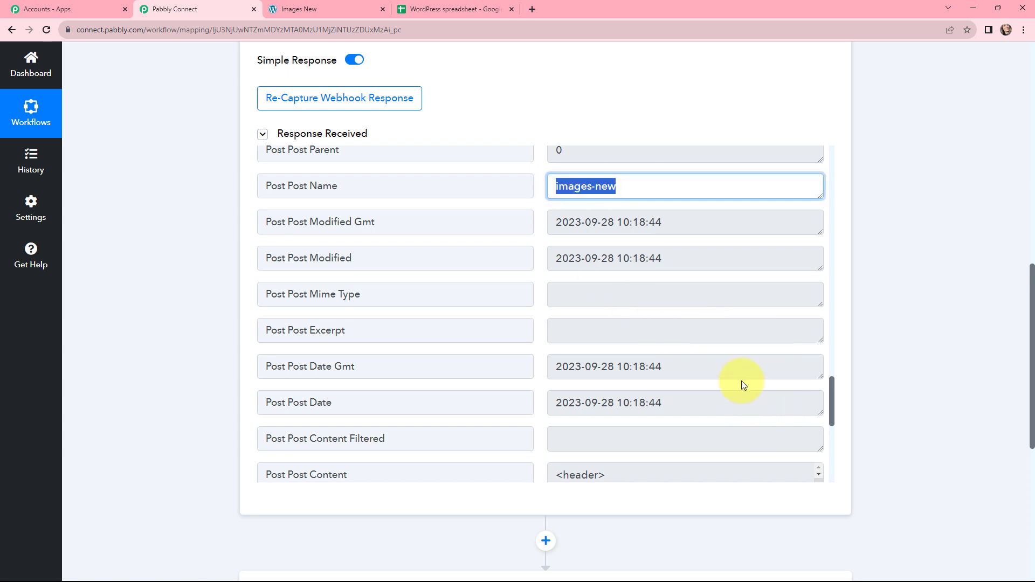
{"action": "scroll", "coordinate": [746, 362], "scroll_direction": "down", "scroll_amount": 1}
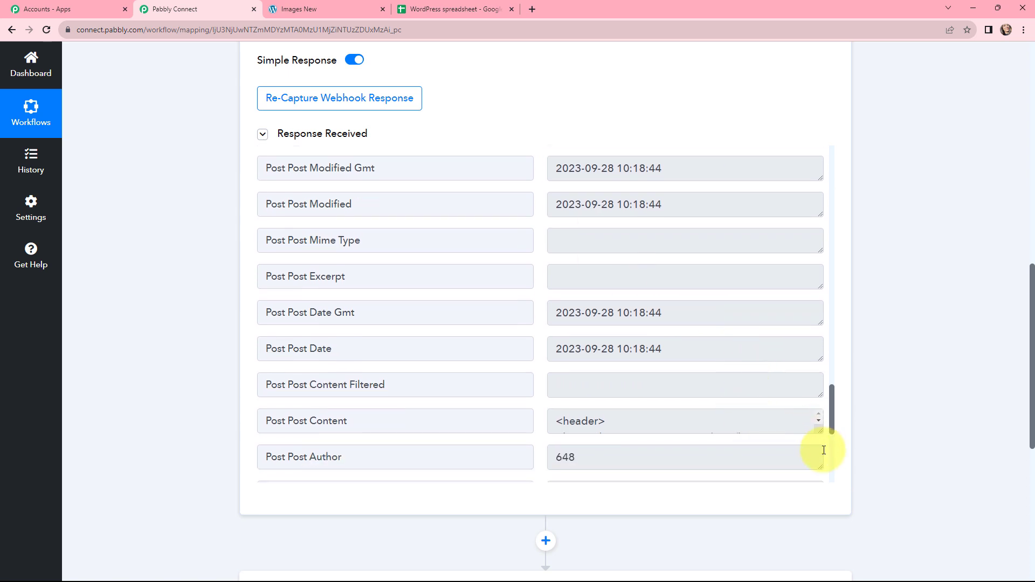
{"action": "scroll", "coordinate": [816, 450], "scroll_direction": "down", "scroll_amount": 10}
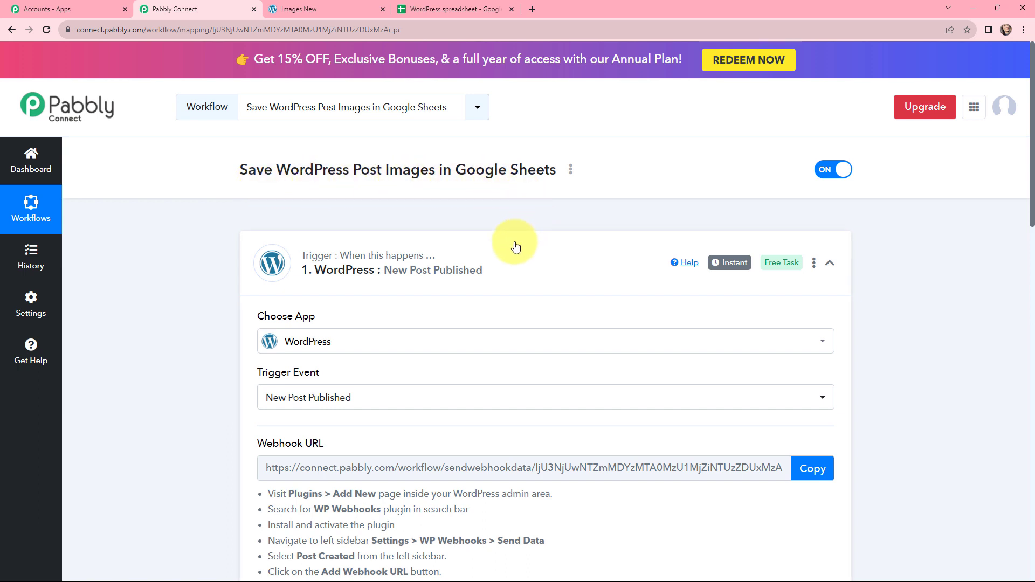
Step: Collapse the WordPress trigger and set the workflow's second step to the Text Formatter app
{"action": "left_click", "coordinate": [503, 264]}
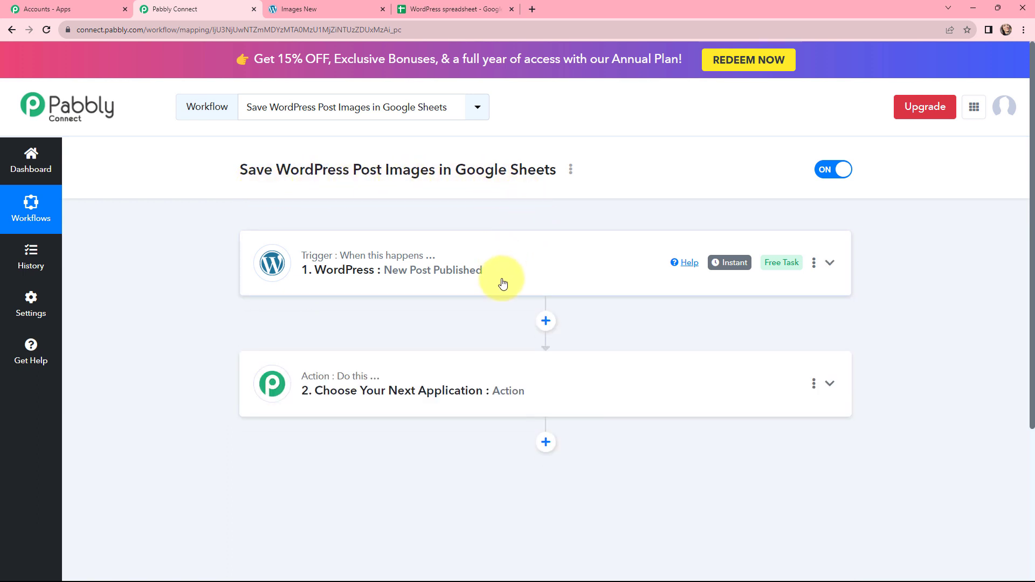
{"action": "left_click", "coordinate": [502, 376]}
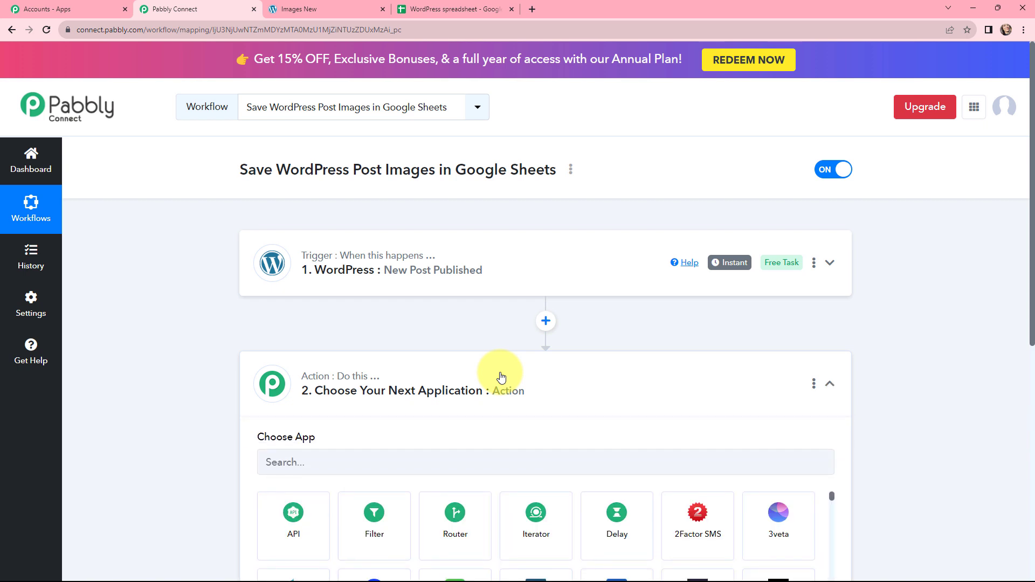
{"action": "scroll", "coordinate": [339, 358], "scroll_direction": "down", "scroll_amount": 2}
{"action": "left_click", "coordinate": [338, 358]}
{"action": "type", "text": "text"}
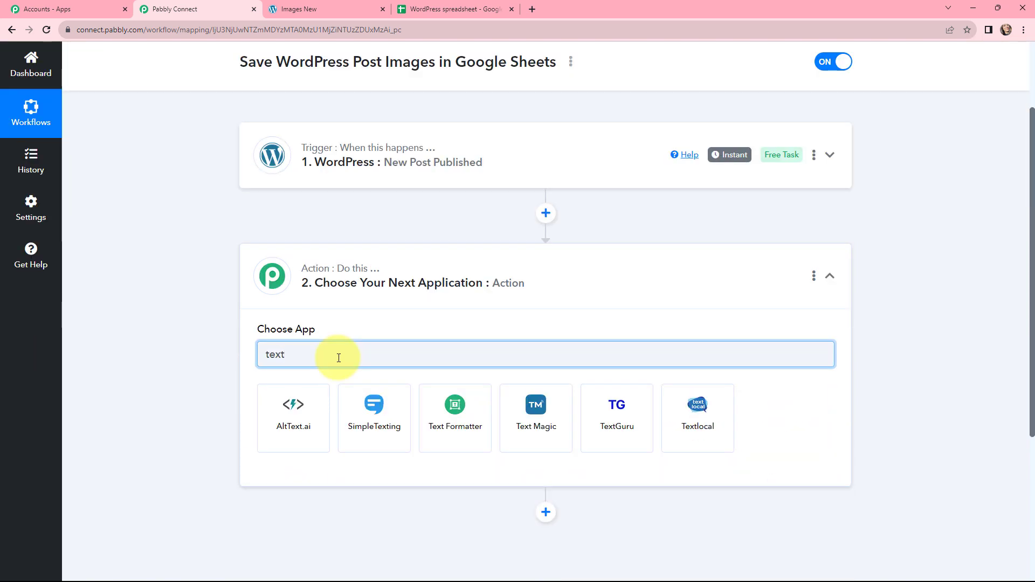
{"action": "left_click", "coordinate": [463, 403]}
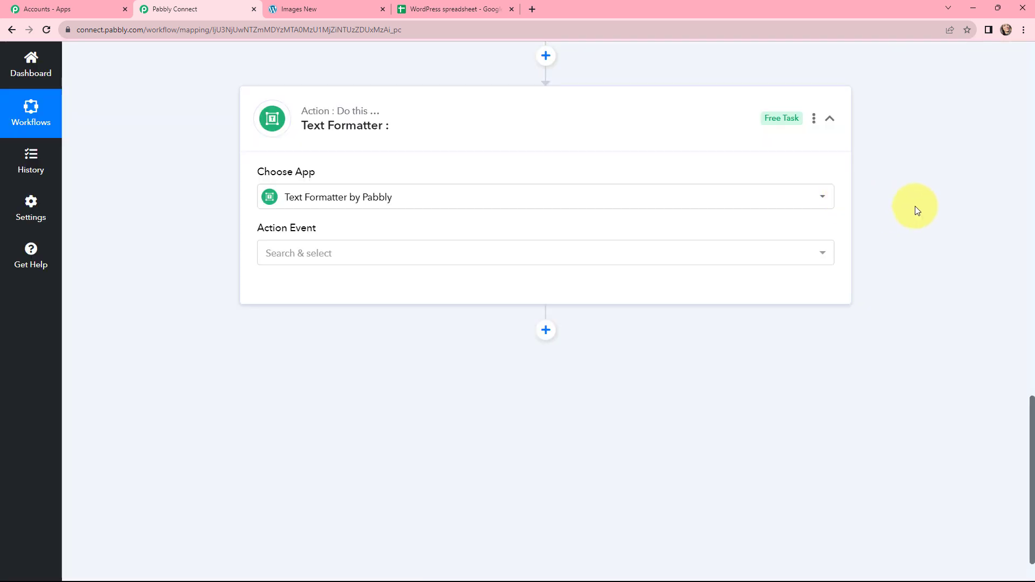
Step: Examine the header and image tags with their source URLs in the trigger response's Post Content field
{"action": "scroll", "coordinate": [876, 221], "scroll_direction": "up", "scroll_amount": 8}
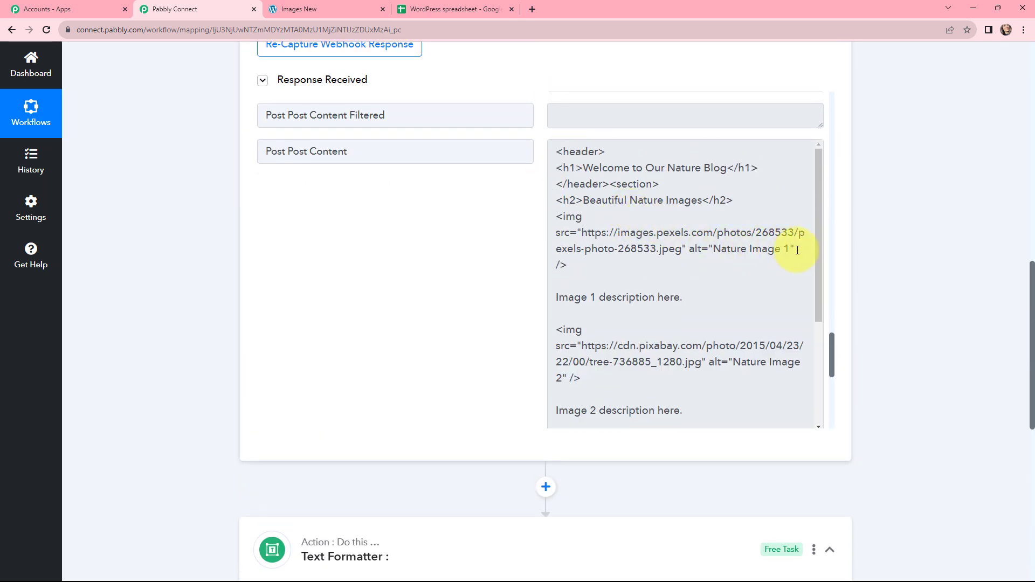
{"action": "left_click_drag", "start_coordinate": [797, 250], "coordinate": [560, 167]}
{"action": "left_click", "coordinate": [881, 216]}
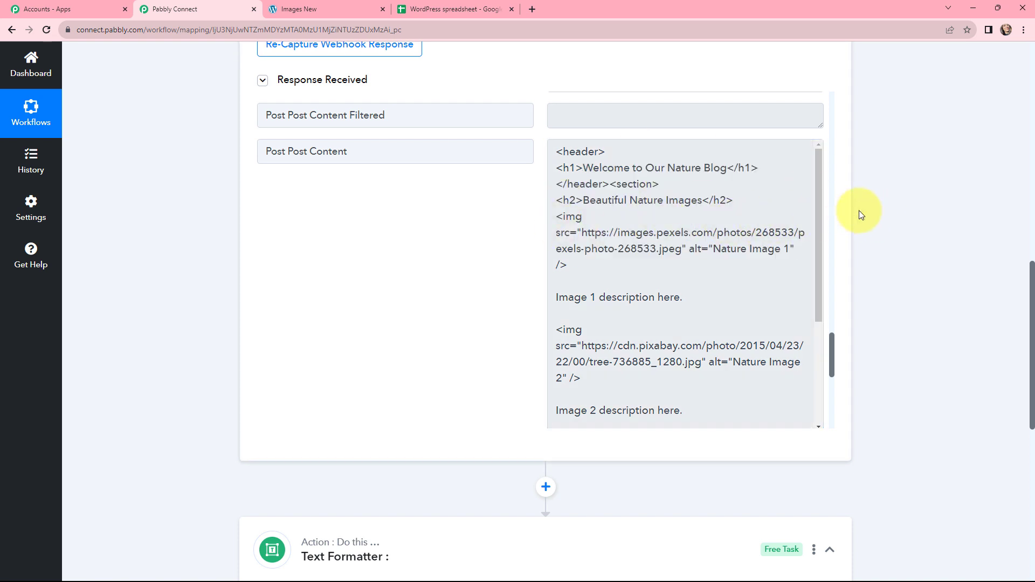
Step: Set the Text Formatter's action event to Text (Basic Formatting) and connect the action
{"action": "scroll", "coordinate": [885, 207], "scroll_direction": "down", "scroll_amount": 5}
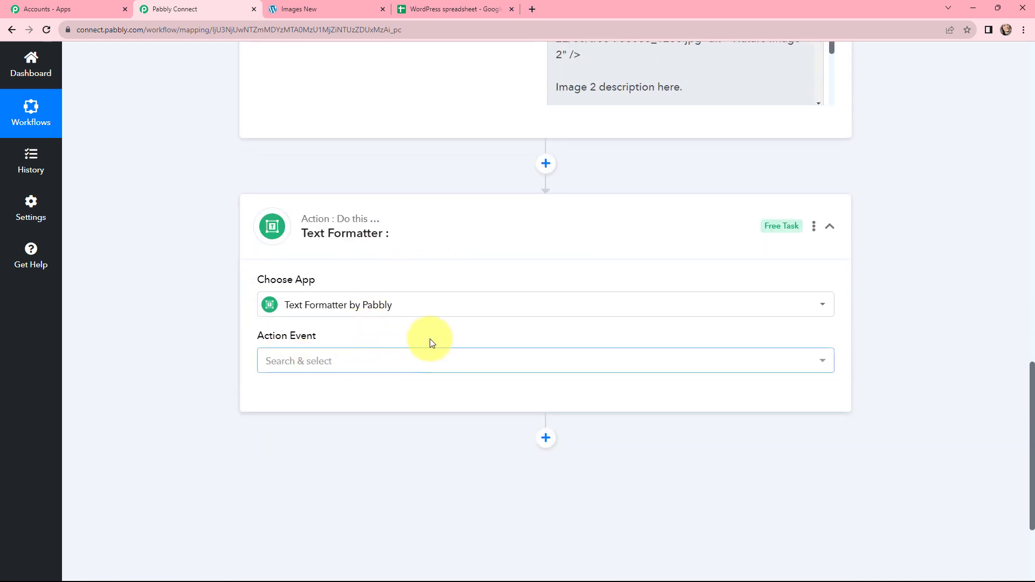
{"action": "left_click", "coordinate": [351, 366]}
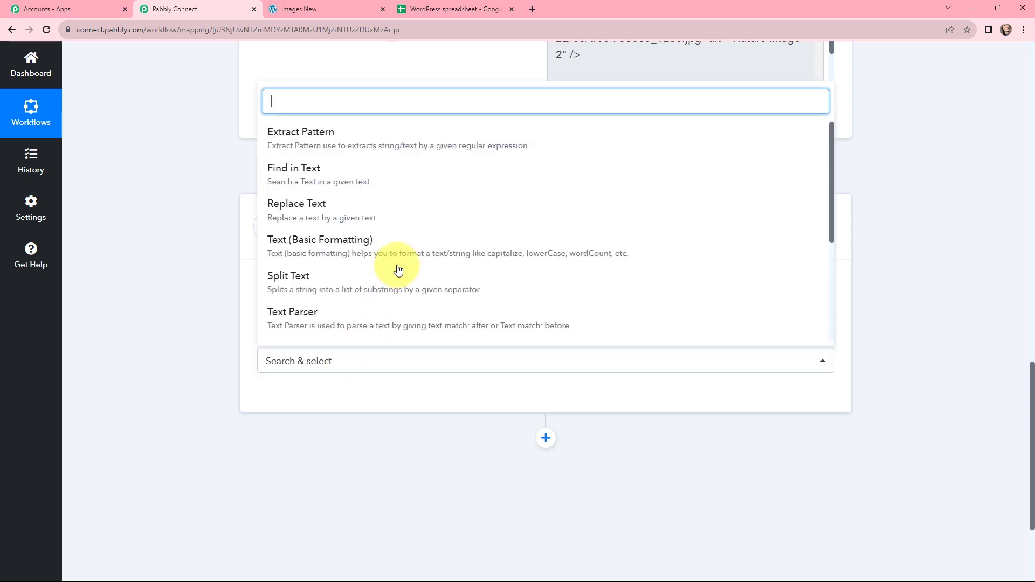
{"action": "scroll", "coordinate": [385, 215], "scroll_direction": "down", "scroll_amount": 2}
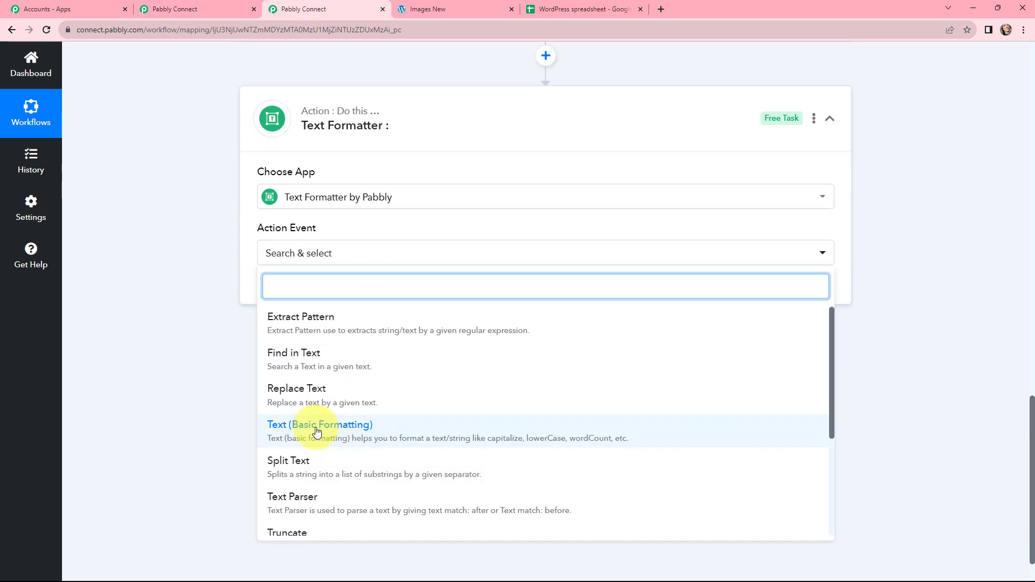
{"action": "left_click", "coordinate": [317, 432]}
{"action": "left_click", "coordinate": [284, 289]}
{"action": "scroll", "coordinate": [284, 289], "scroll_direction": "down", "scroll_amount": 1}
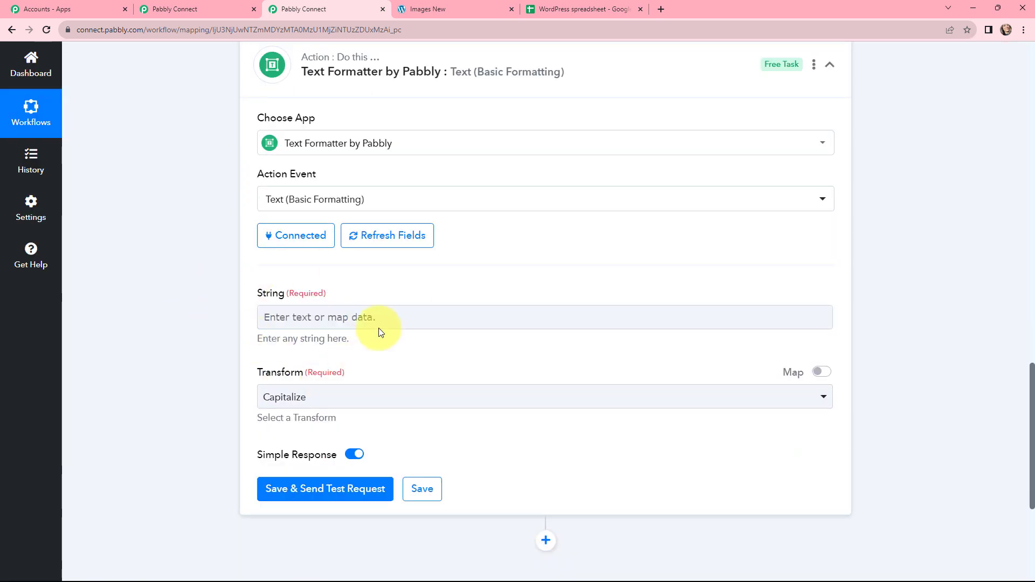
Step: Map the Post Content value from the WordPress trigger response into the Text Formatter's String field
{"action": "left_click", "coordinate": [405, 321]}
{"action": "left_click", "coordinate": [405, 321]}
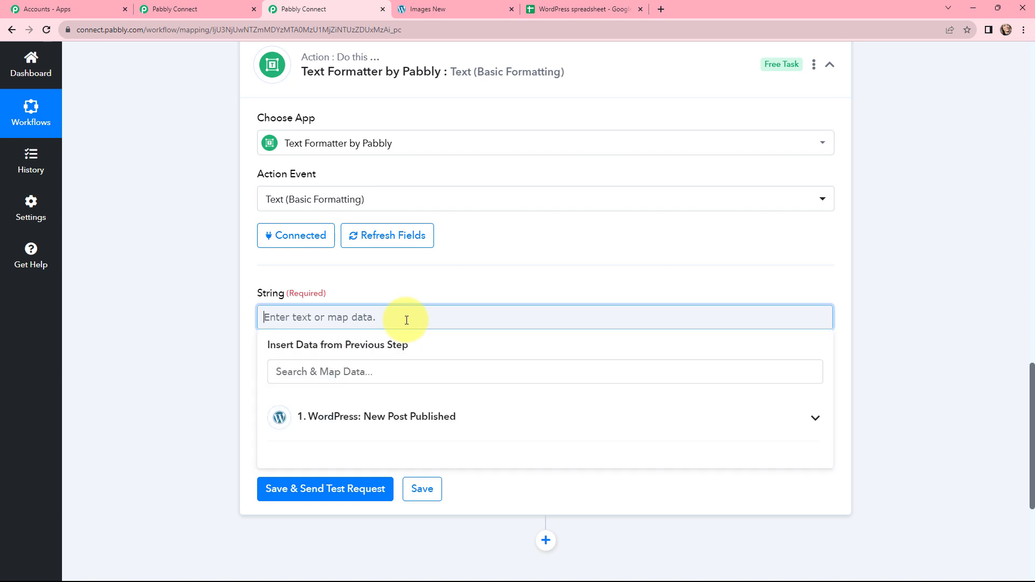
{"action": "left_click", "coordinate": [428, 414]}
{"action": "left_click", "coordinate": [423, 371]}
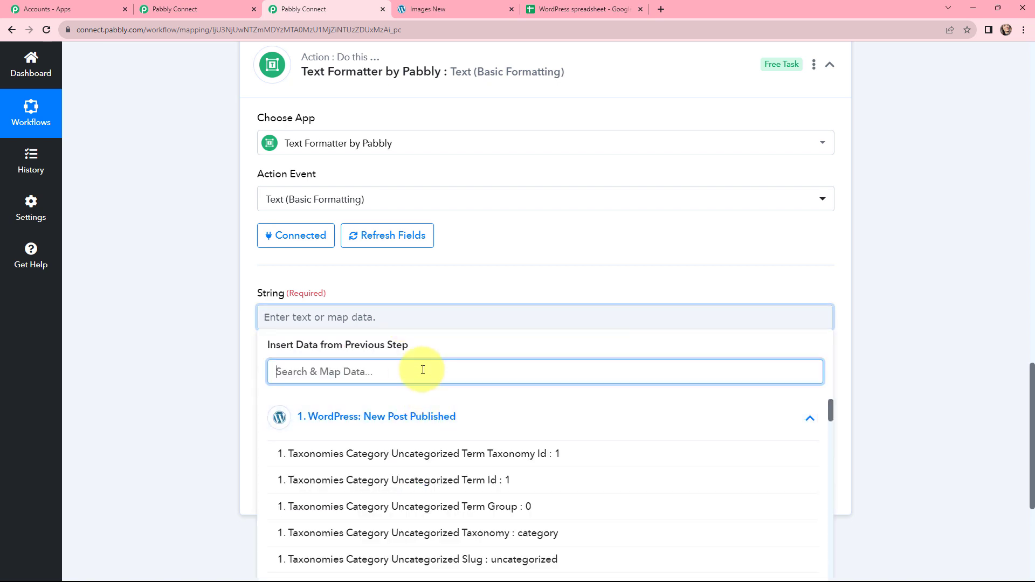
{"action": "type", "text": "co"}
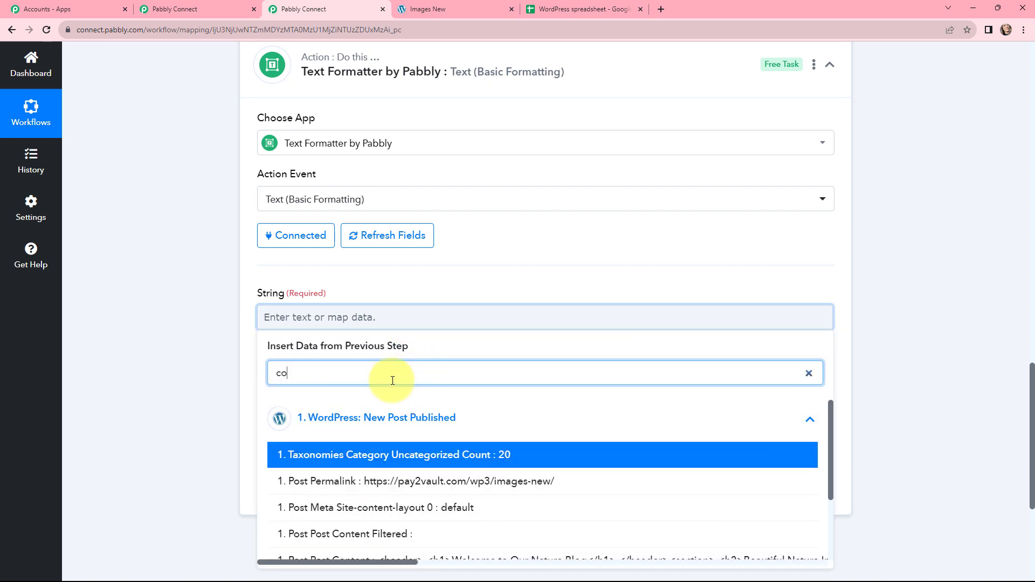
{"action": "type", "text": "nt"}
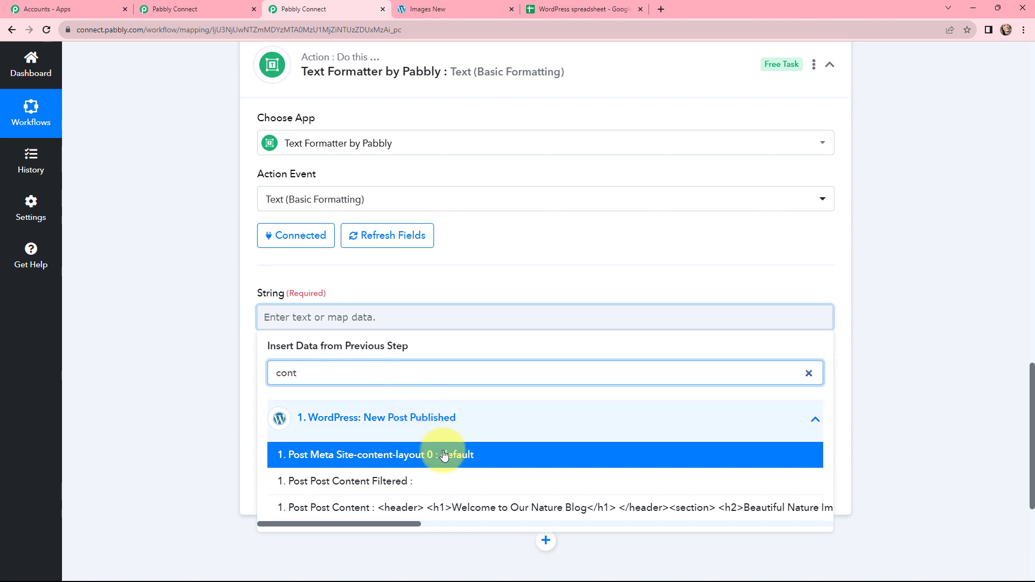
{"action": "left_click", "coordinate": [455, 507]}
{"action": "left_click", "coordinate": [207, 279]}
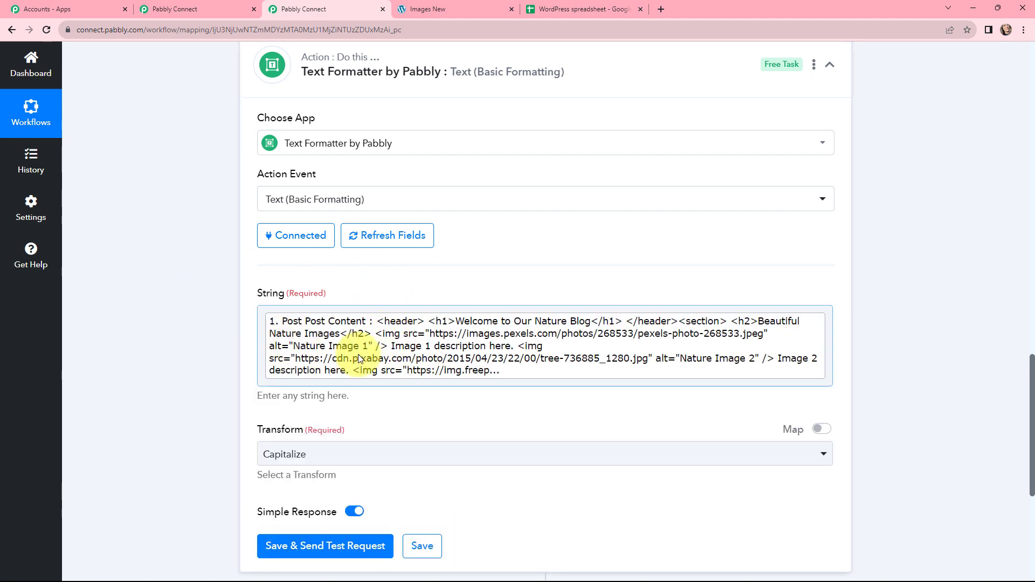
Step: Set the Text Formatter's transform to Extract URL, then save and send a test request
{"action": "scroll", "coordinate": [438, 352], "scroll_direction": "down", "scroll_amount": 2}
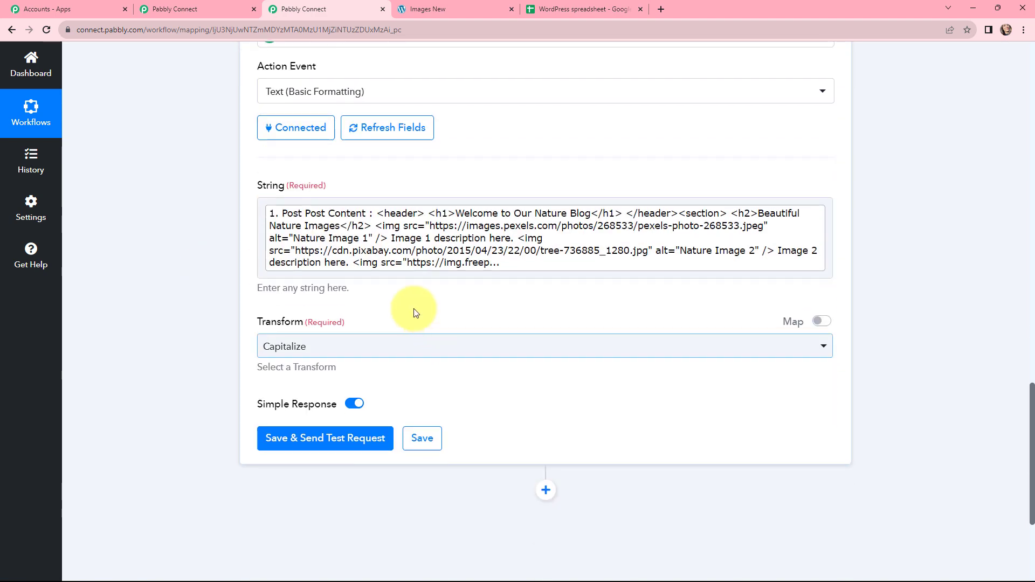
{"action": "left_click", "coordinate": [355, 351]}
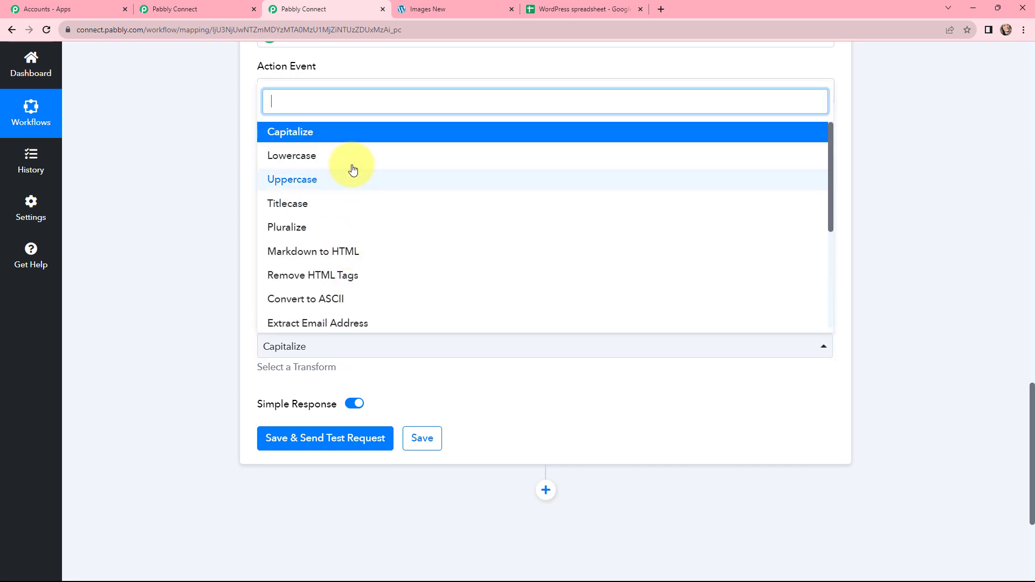
{"action": "type", "text": "ext"}
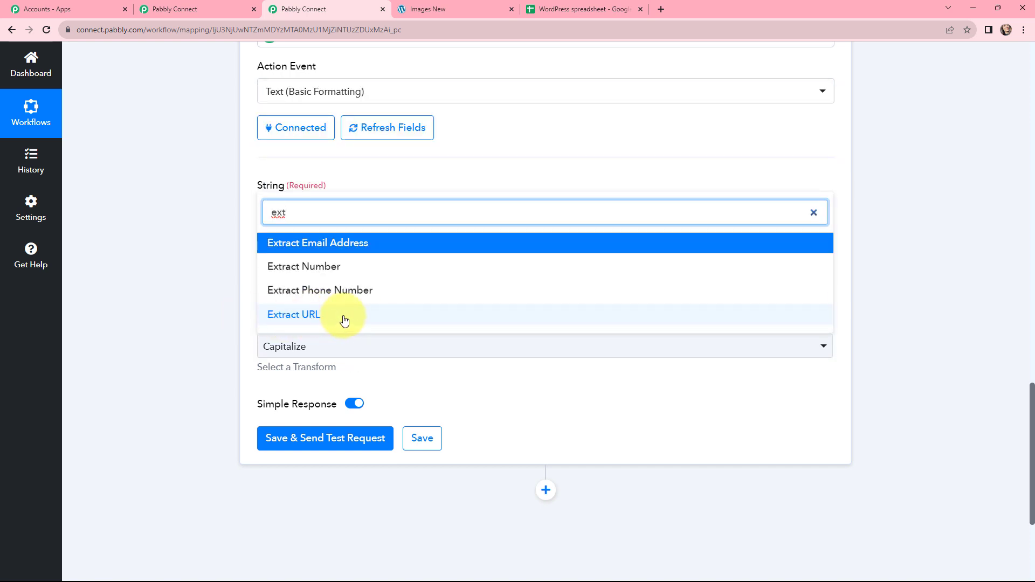
{"action": "left_click", "coordinate": [345, 318]}
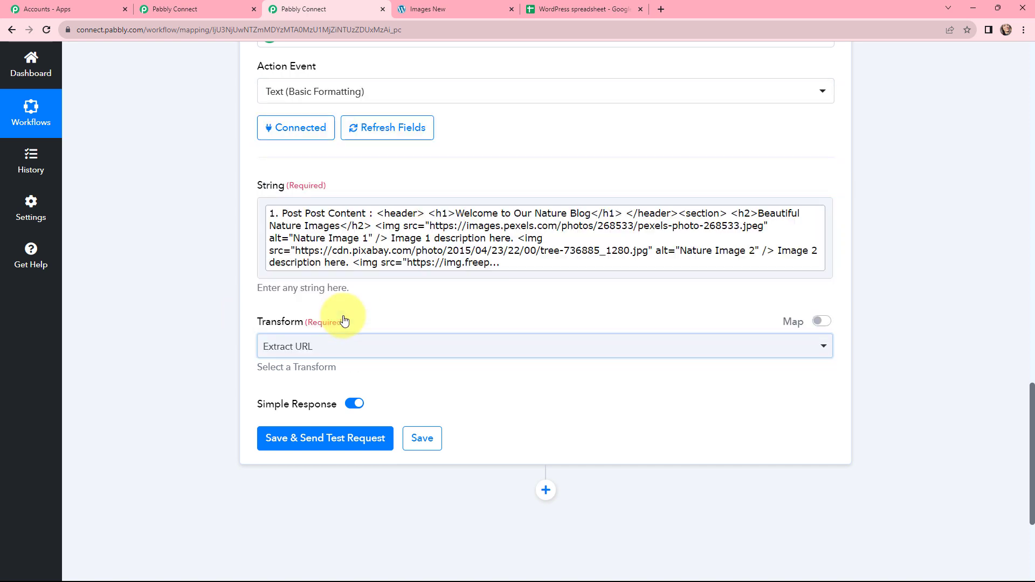
{"action": "left_click", "coordinate": [311, 441]}
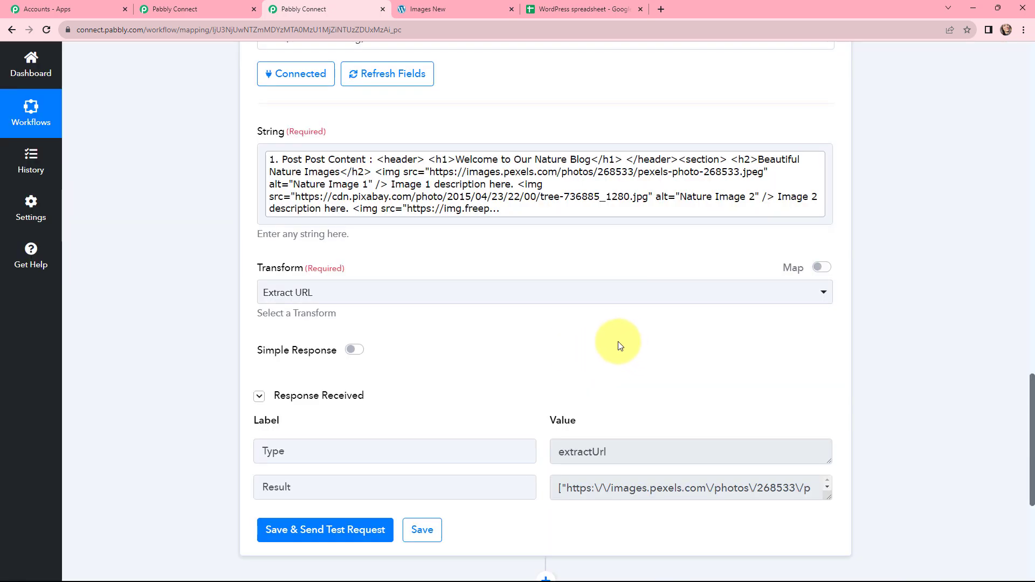
Step: Enlarge the Result value in the Text Formatter response to examine the extracted image URLs
{"action": "scroll", "coordinate": [622, 329], "scroll_direction": "down", "scroll_amount": 1}
{"action": "left_click_drag", "start_coordinate": [827, 436], "coordinate": [841, 559]}
{"action": "scroll", "coordinate": [654, 411], "scroll_direction": "down", "scroll_amount": 1}
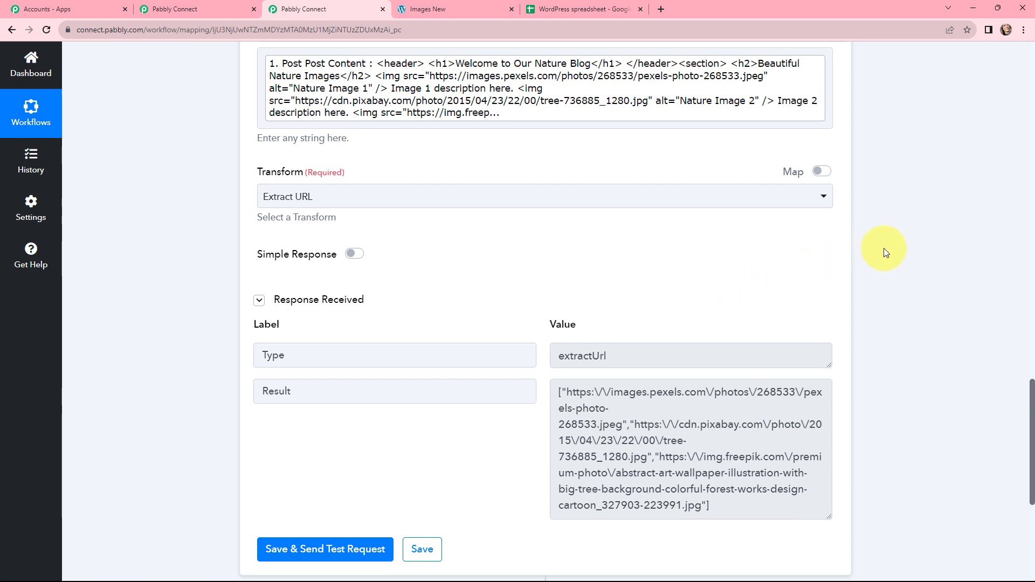
Step: Add a Code by Pabbly action step with the Run JavaScript (Beta) event and connect it
{"action": "scroll", "coordinate": [910, 270], "scroll_direction": "down", "scroll_amount": 4}
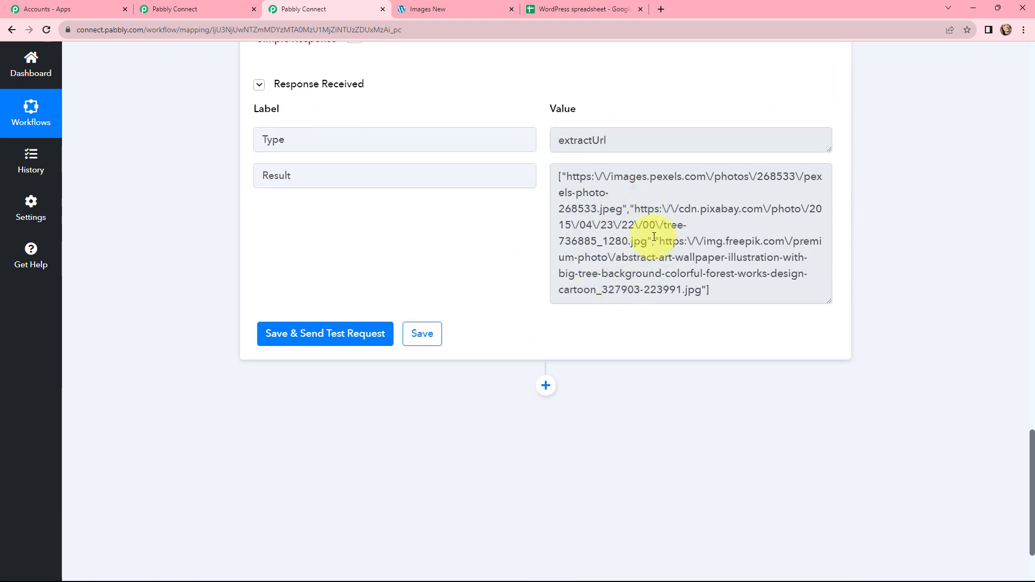
{"action": "scroll", "coordinate": [537, 215], "scroll_direction": "down", "scroll_amount": 2}
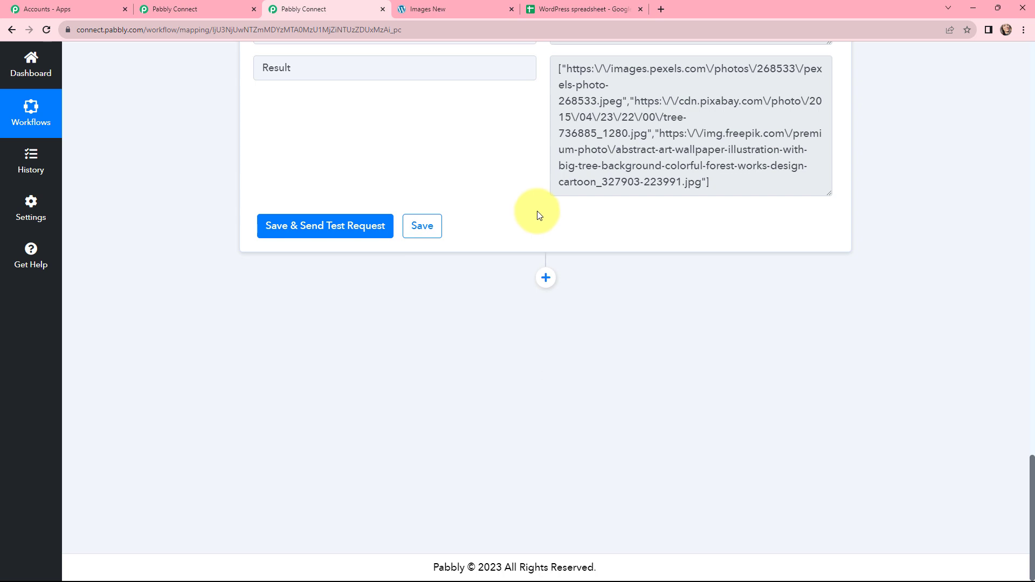
{"action": "left_click", "coordinate": [546, 278]}
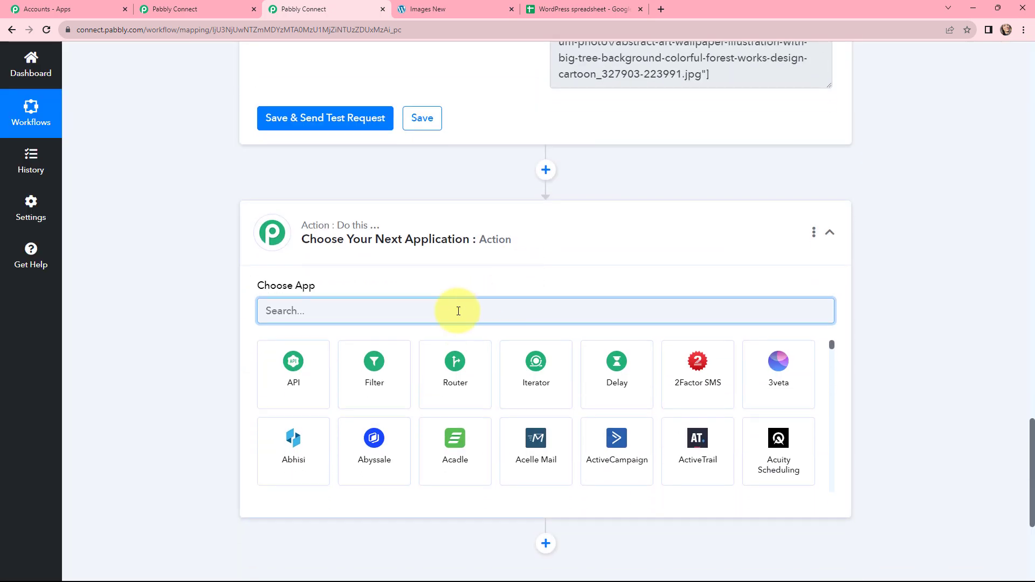
{"action": "type", "text": "cod"}
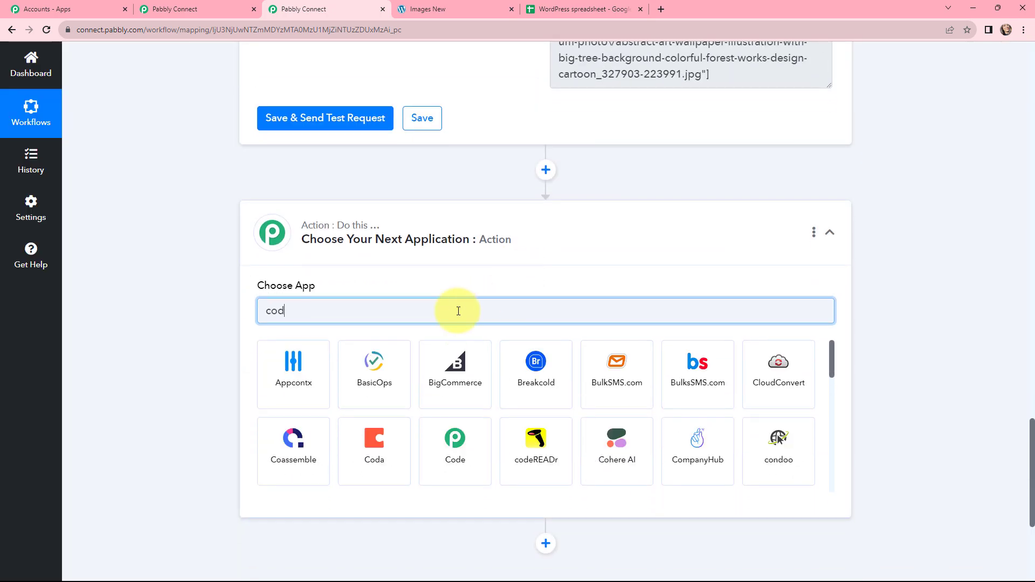
{"action": "type", "text": "e"}
{"action": "left_click", "coordinate": [269, 368]}
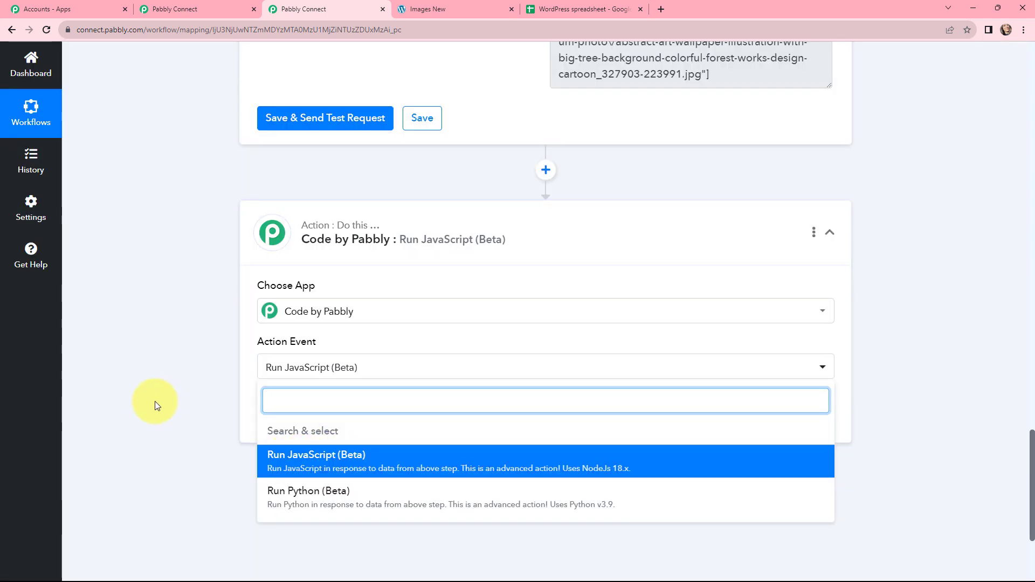
{"action": "left_click", "coordinate": [154, 403]}
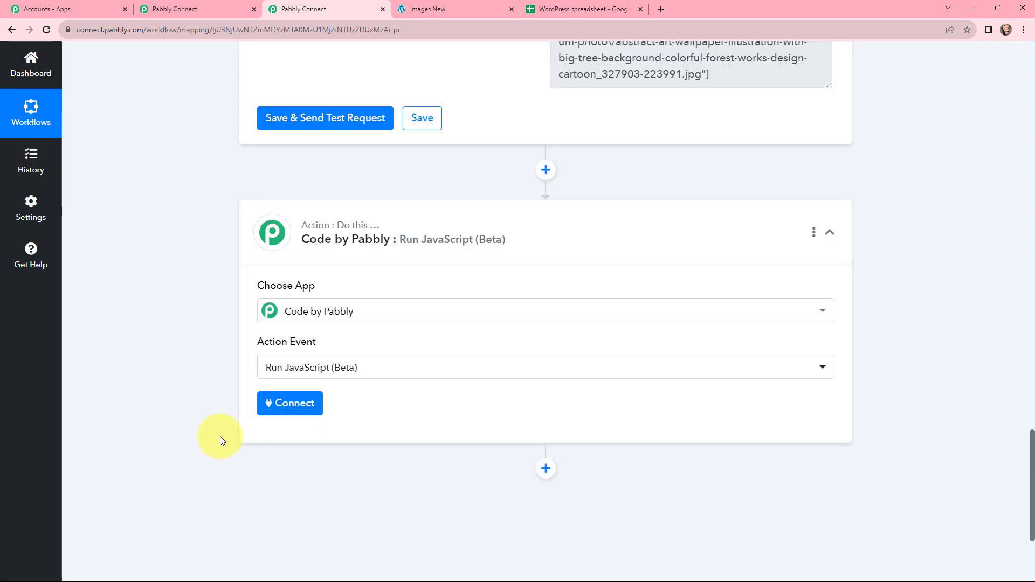
{"action": "left_click", "coordinate": [300, 415]}
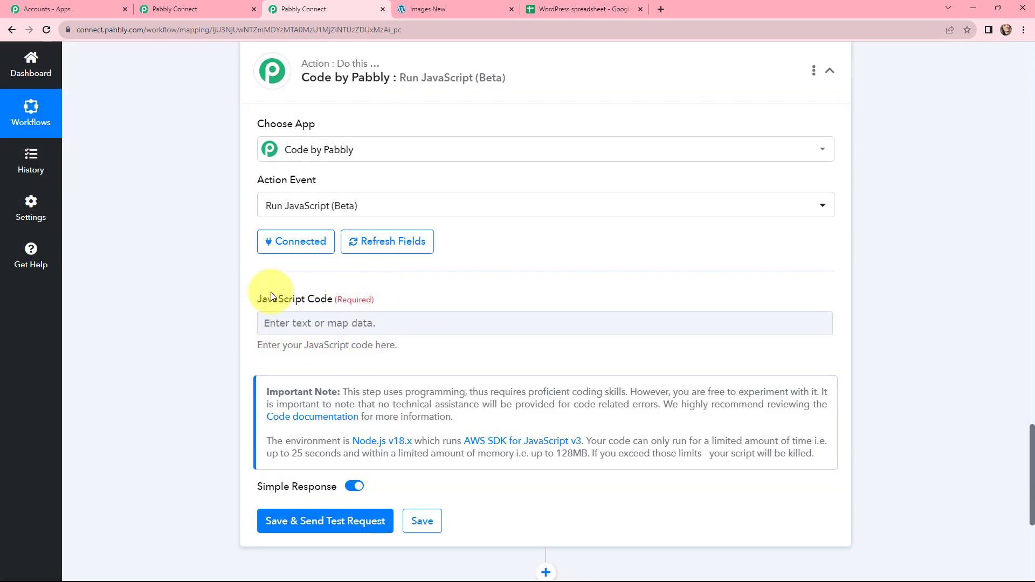
Step: Test the JavaScript code that assigns the Text Formatter Result to url and returns url.join(", "), and enlarge the Output value
{"action": "left_click", "coordinate": [397, 333]}
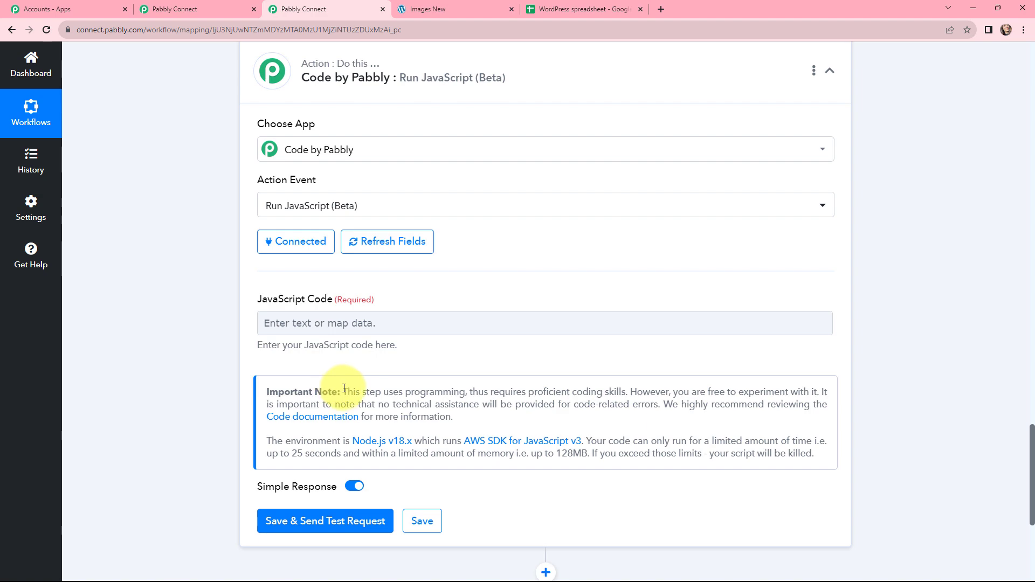
{"action": "left_click_drag", "start_coordinate": [344, 389], "coordinate": [724, 463]}
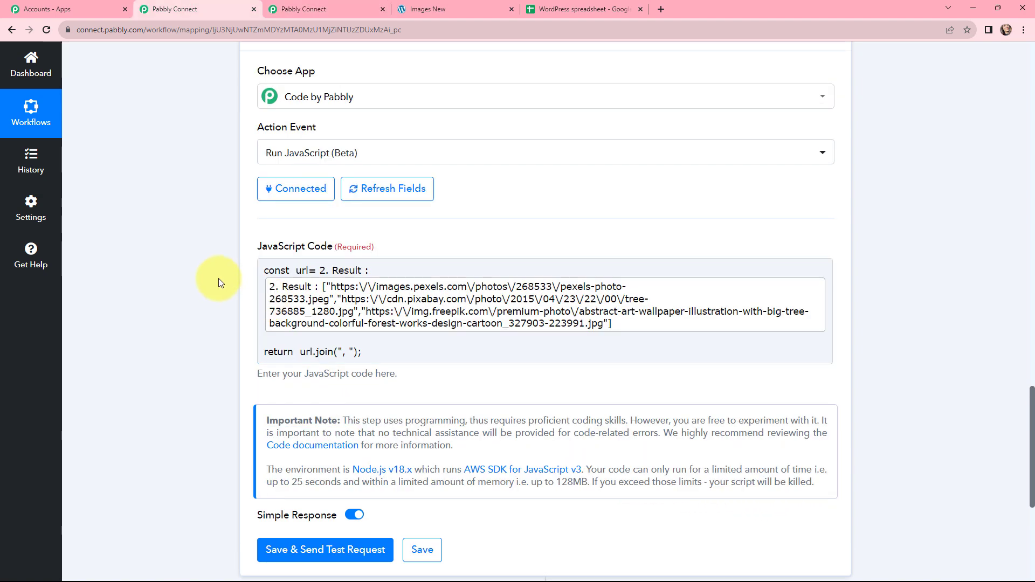
{"action": "scroll", "coordinate": [185, 270], "scroll_direction": "down", "scroll_amount": 4}
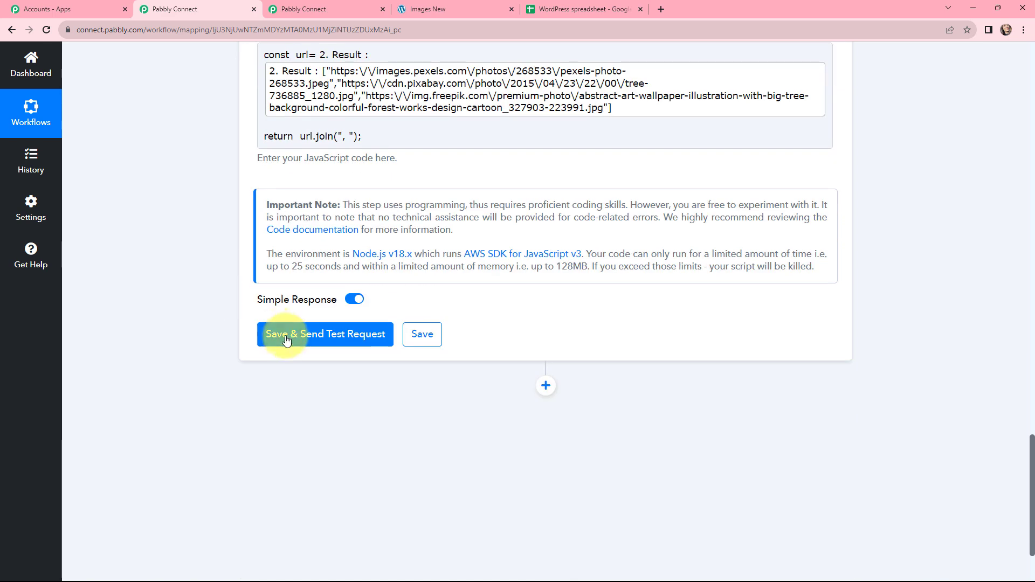
{"action": "left_click", "coordinate": [323, 335]}
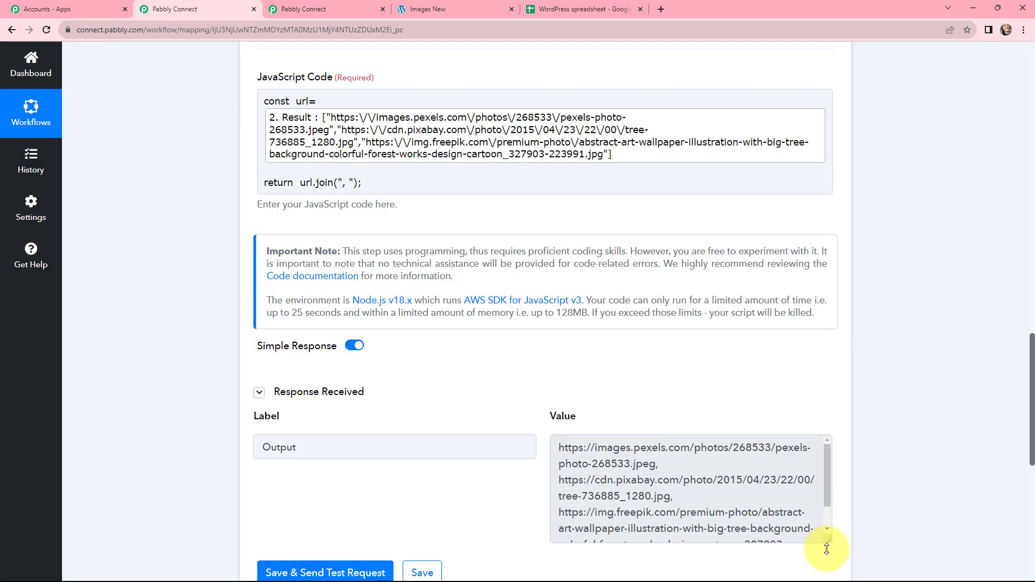
{"action": "left_click_drag", "start_coordinate": [830, 568], "coordinate": [830, 578]}
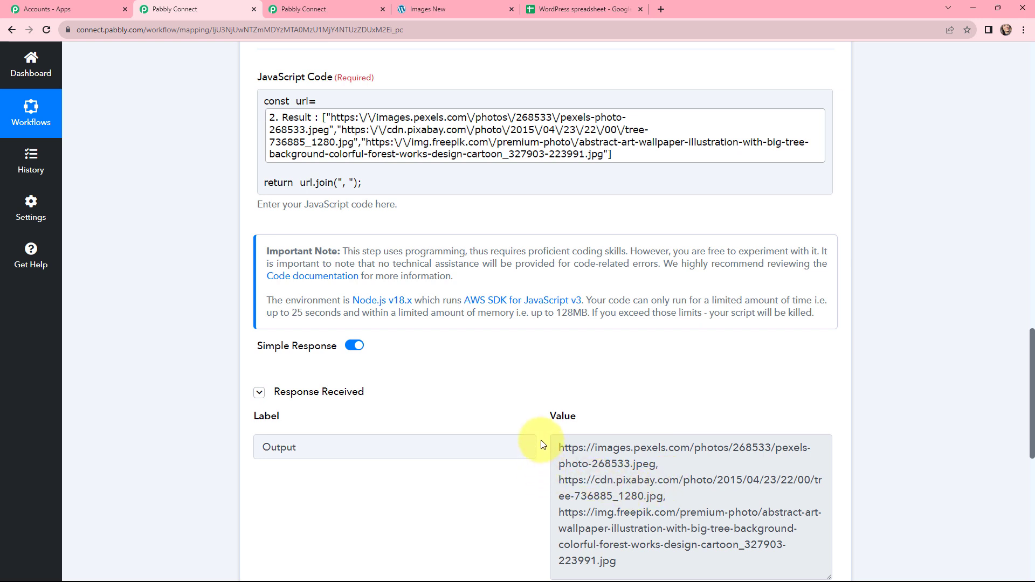
Step: Add a Google Sheets action step after the code step with the Add New Row event
{"action": "scroll", "coordinate": [543, 445], "scroll_direction": "down", "scroll_amount": 7}
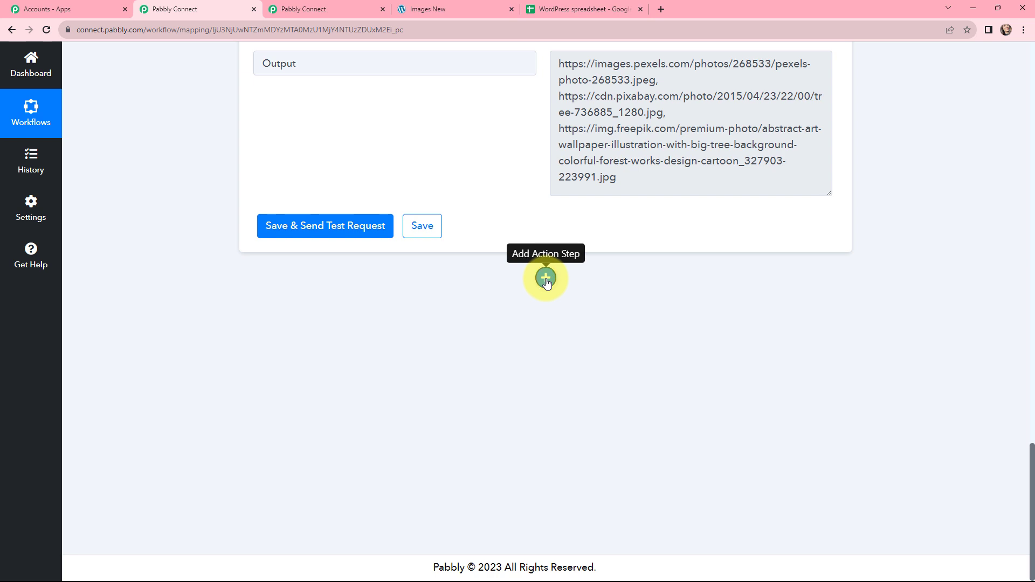
{"action": "left_click", "coordinate": [546, 278]}
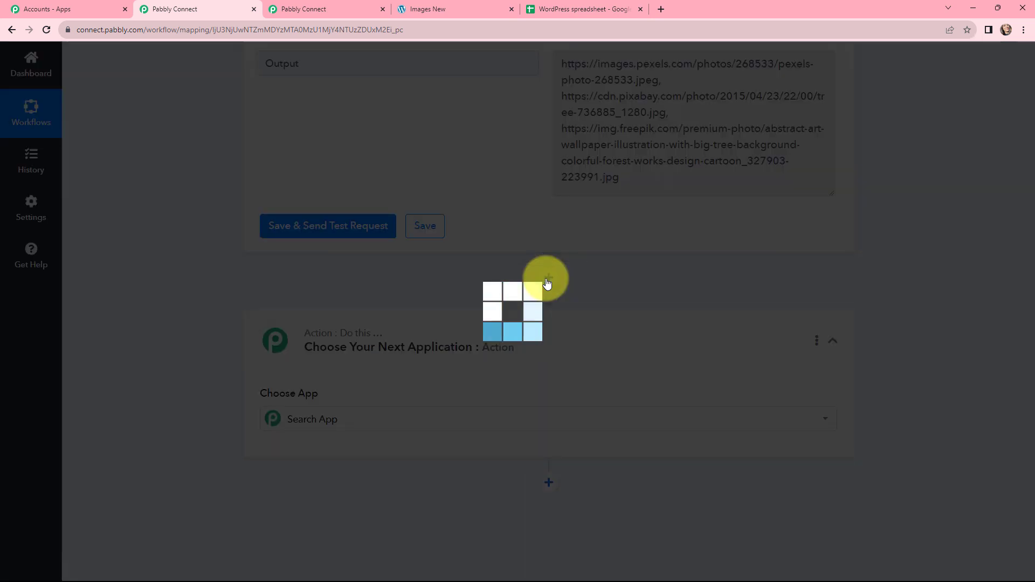
{"action": "left_click", "coordinate": [412, 321]}
{"action": "type", "text": "goo"}
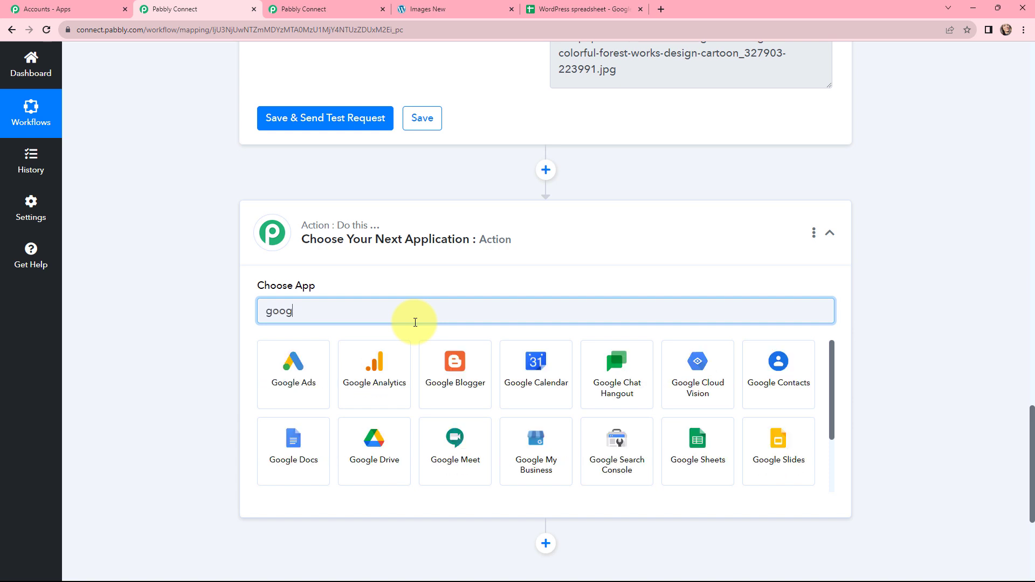
{"action": "type", "text": "g"}
{"action": "left_click", "coordinate": [669, 439]}
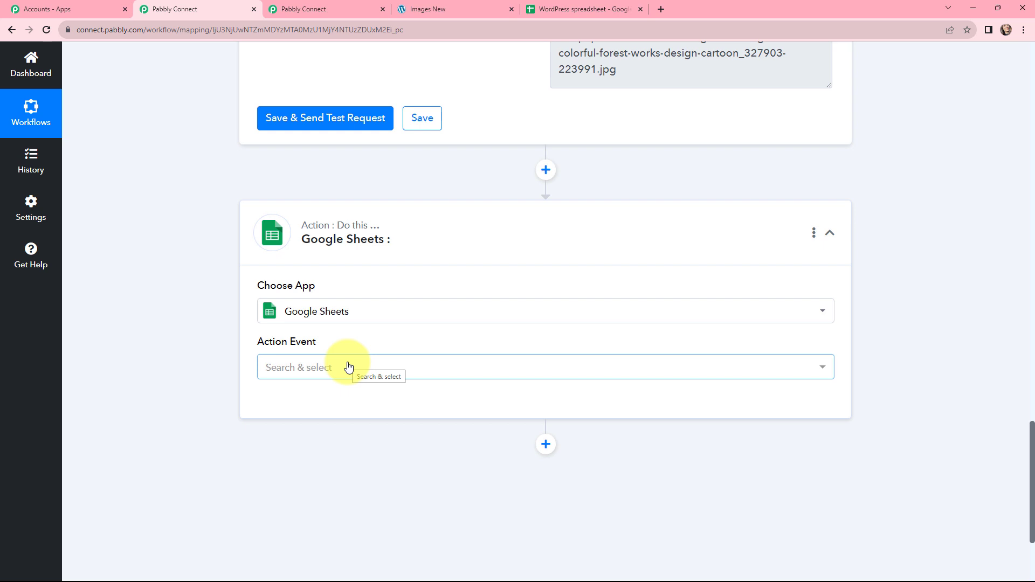
{"action": "left_click", "coordinate": [348, 367]}
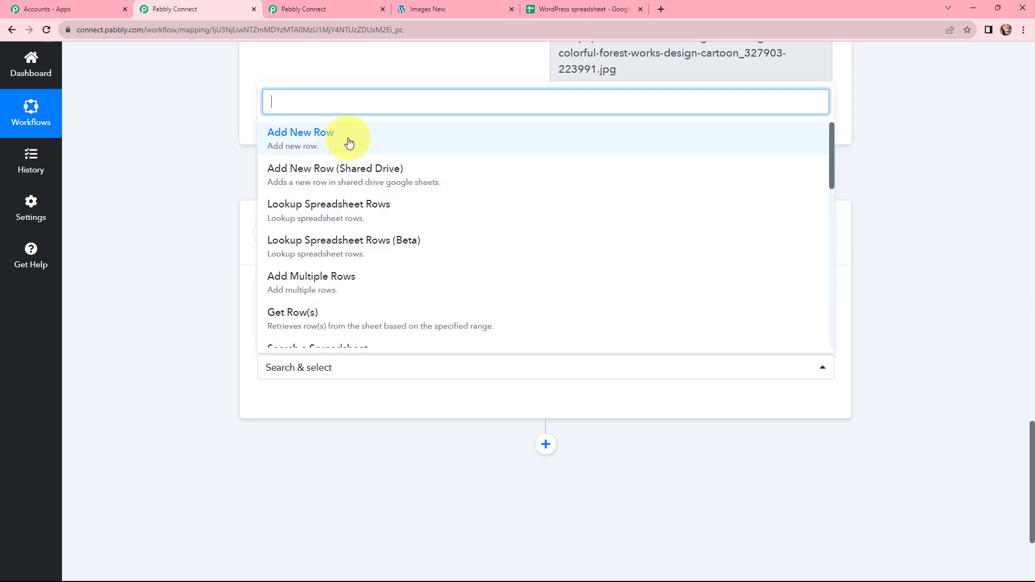
{"action": "left_click", "coordinate": [349, 141]}
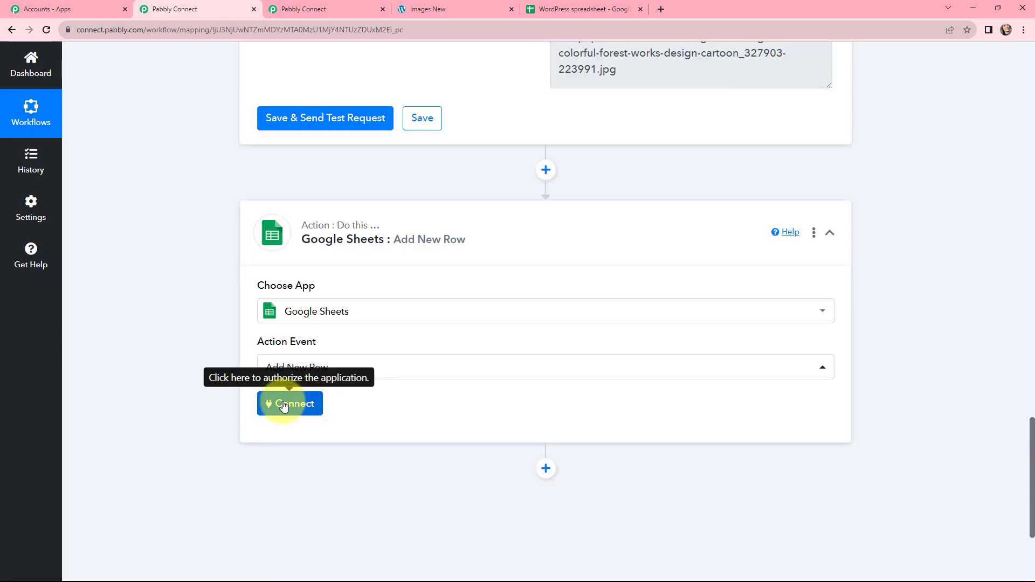
Step: Connect the Google Sheets action through the existing connection Google Sheets #8
{"action": "left_click", "coordinate": [284, 404]}
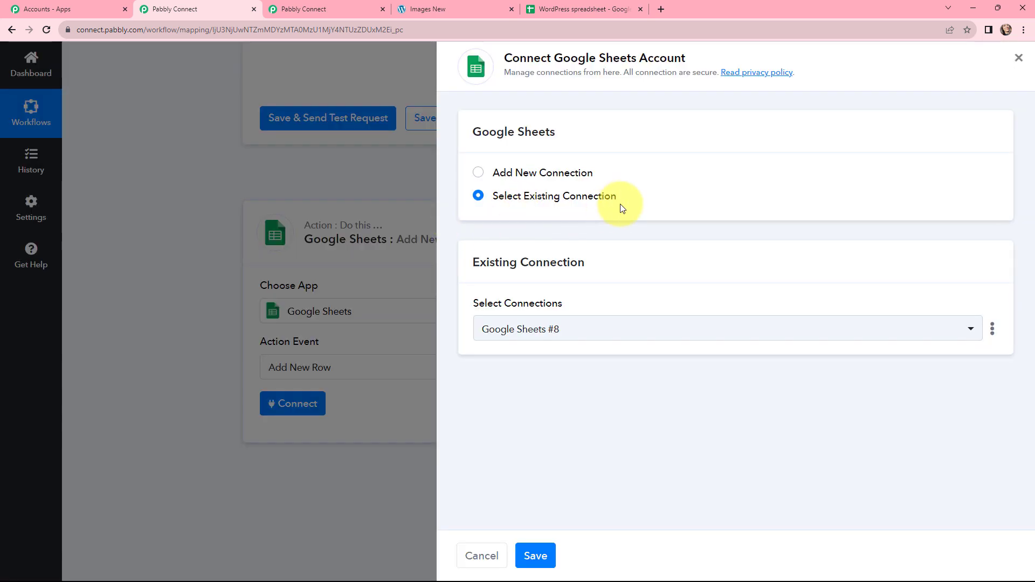
{"action": "left_click", "coordinate": [478, 178]}
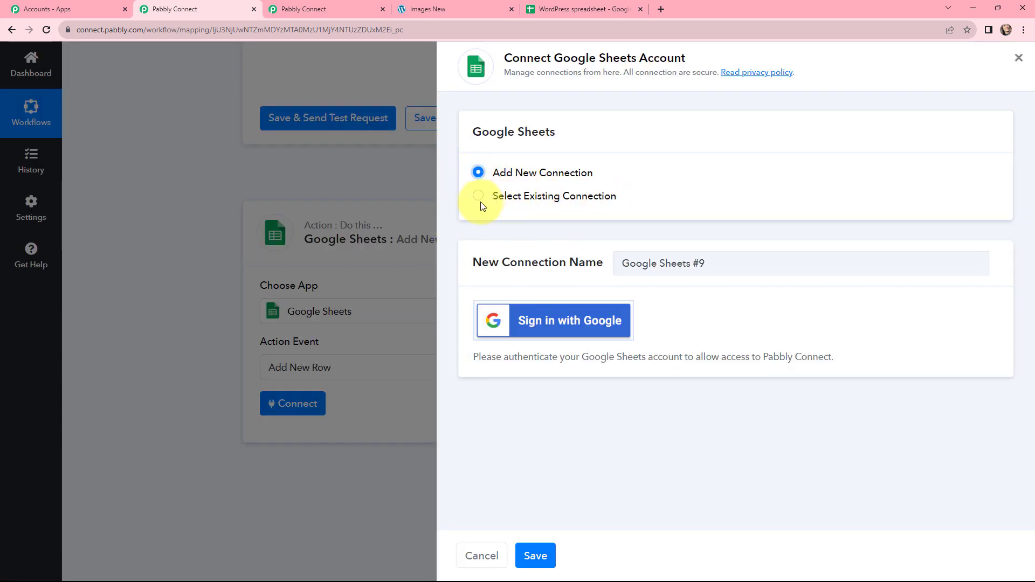
{"action": "left_click", "coordinate": [479, 198]}
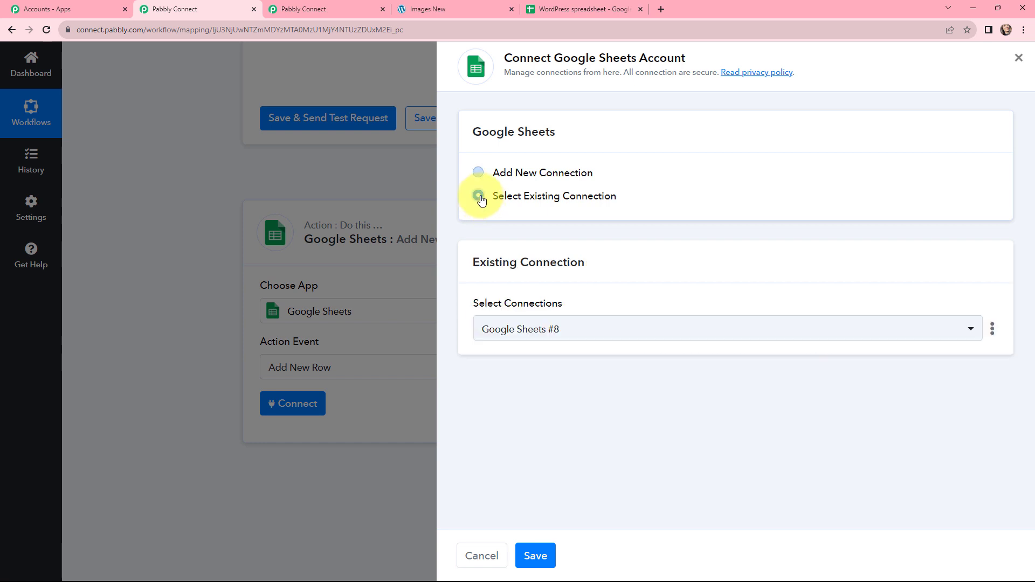
{"action": "left_click", "coordinate": [533, 556]}
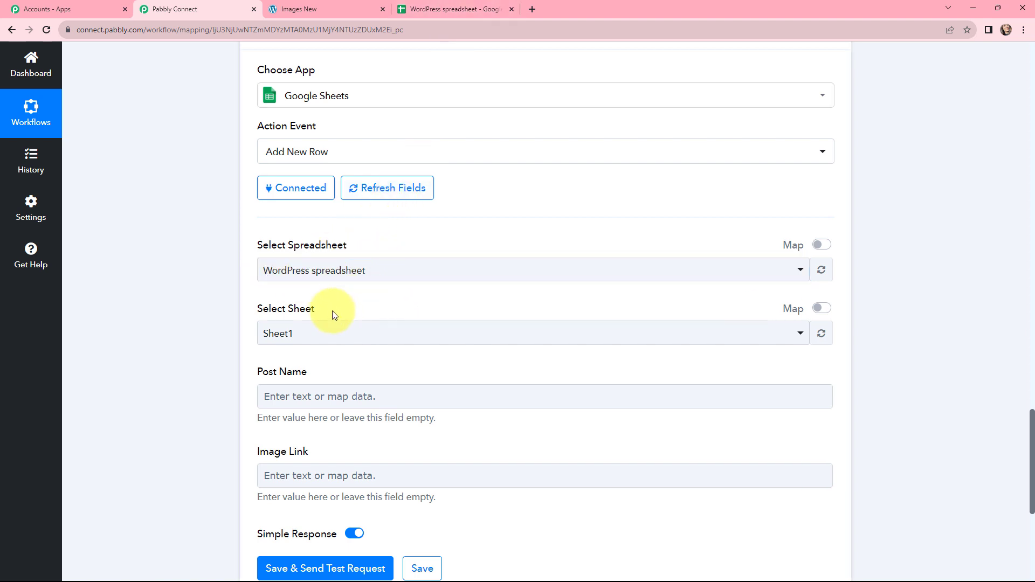
Step: Compare the Post Name and Image Link columns of the WordPress spreadsheet in Google Sheets with the action's fields in Pabbly Connect
{"action": "left_click", "coordinate": [446, 5]}
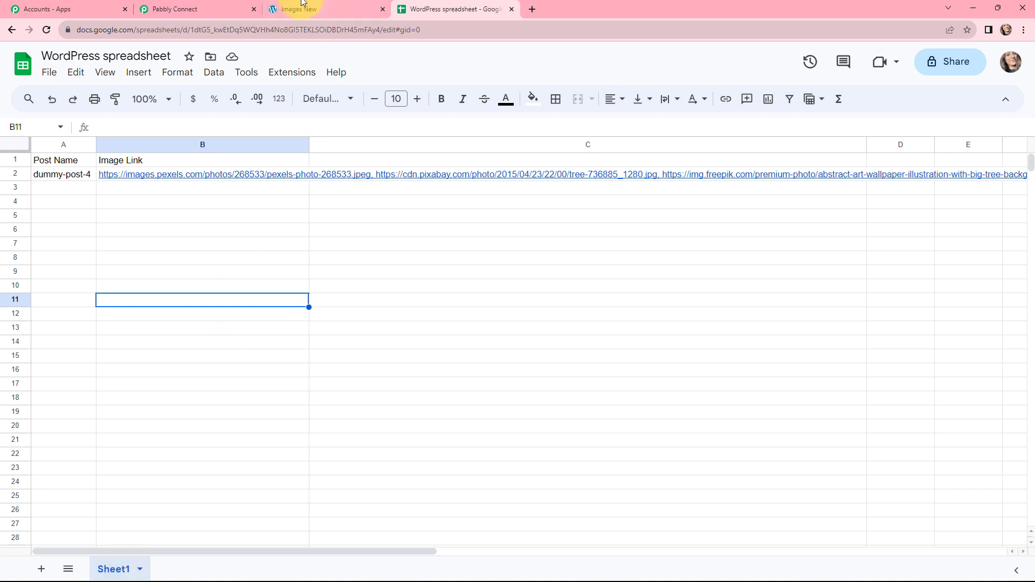
{"action": "left_click", "coordinate": [173, 9]}
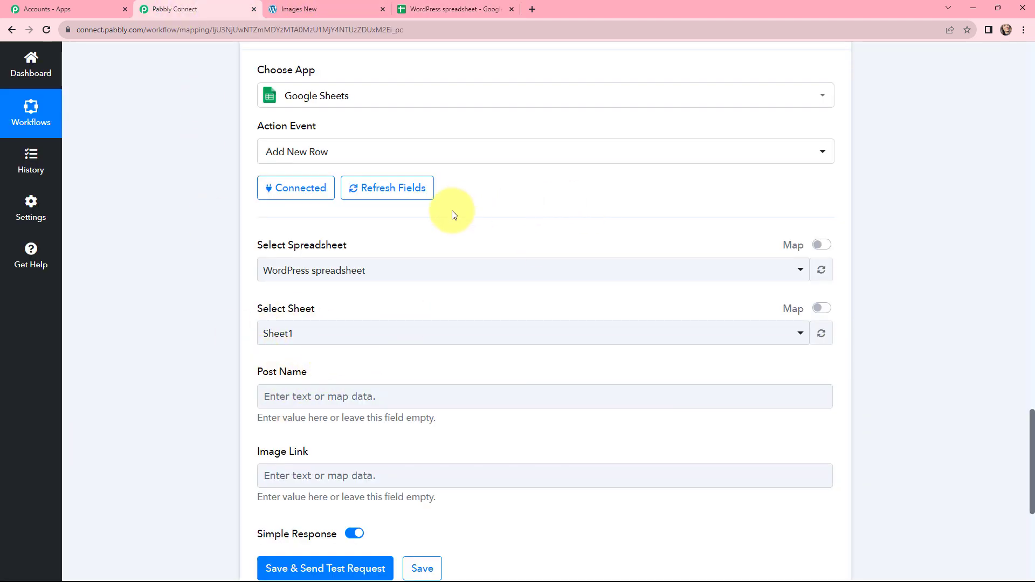
{"action": "scroll", "coordinate": [451, 218], "scroll_direction": "down", "scroll_amount": 1}
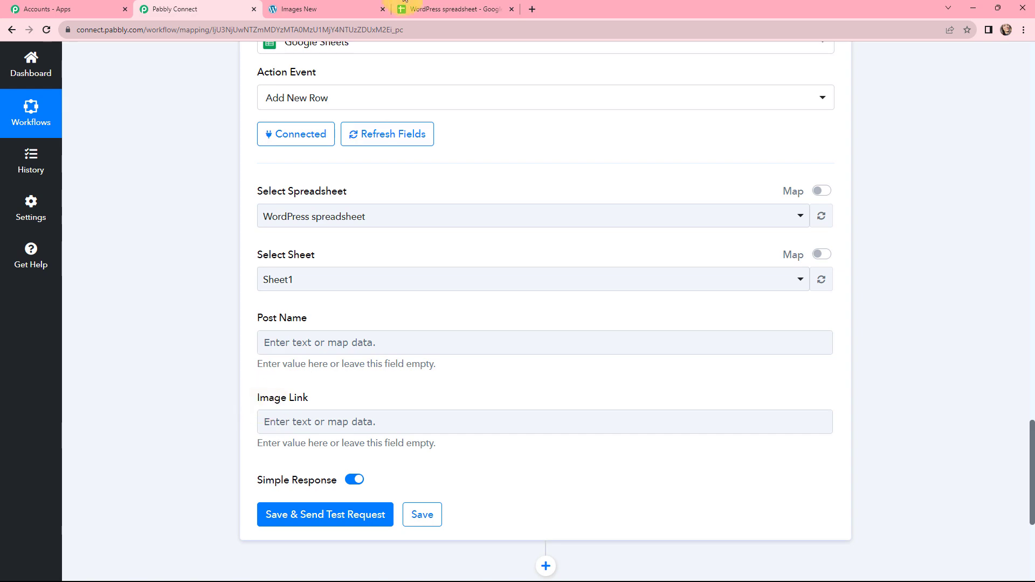
{"action": "left_click", "coordinate": [423, 7]}
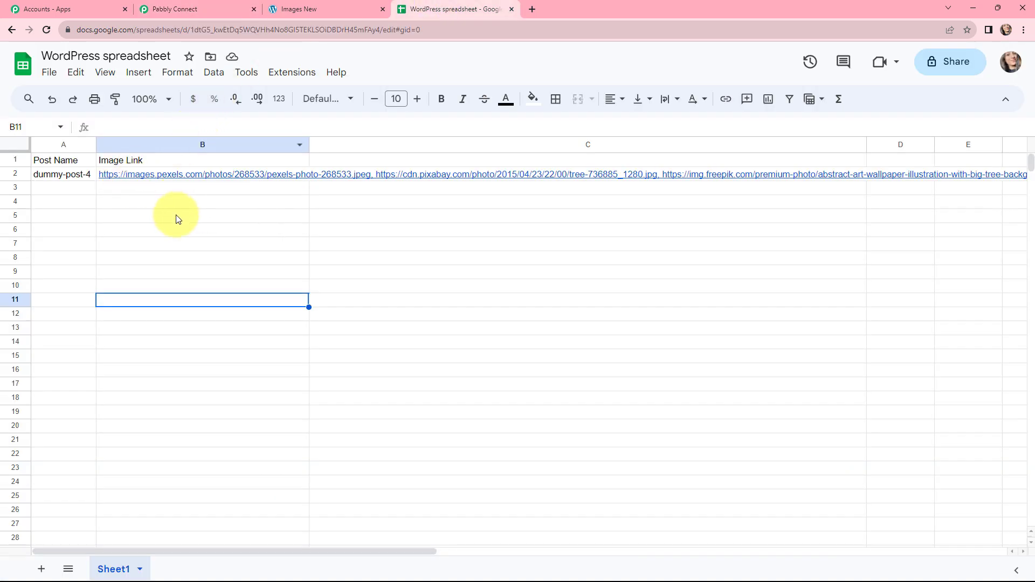
{"action": "left_click", "coordinate": [173, 8]}
Step: Map the Post Name value from the WordPress trigger response into the Google Sheets action's Post Name field
{"action": "scroll", "coordinate": [458, 345], "scroll_direction": "down", "scroll_amount": 1}
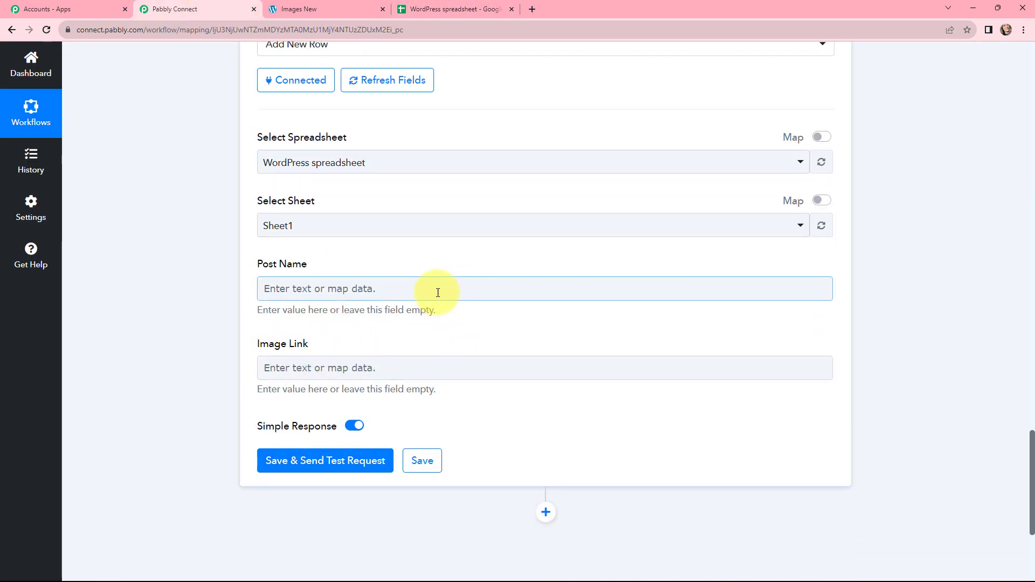
{"action": "left_click", "coordinate": [436, 289]}
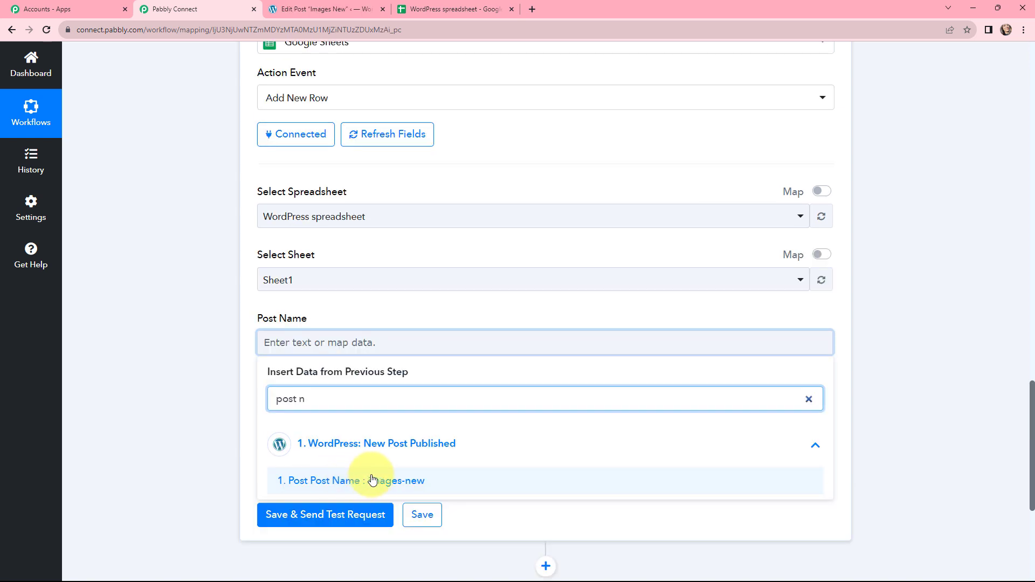
{"action": "left_click", "coordinate": [431, 485]}
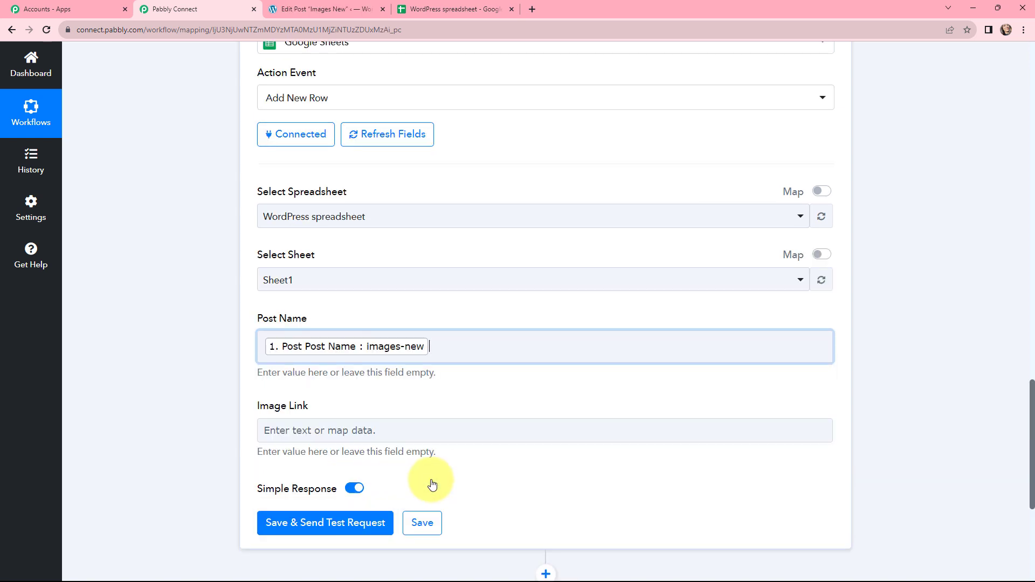
Step: Map the Output value from the Code by Pabbly step into the Google Sheets action's Image Link field
{"action": "left_click", "coordinate": [215, 328]}
{"action": "scroll", "coordinate": [485, 398], "scroll_direction": "down", "scroll_amount": 1}
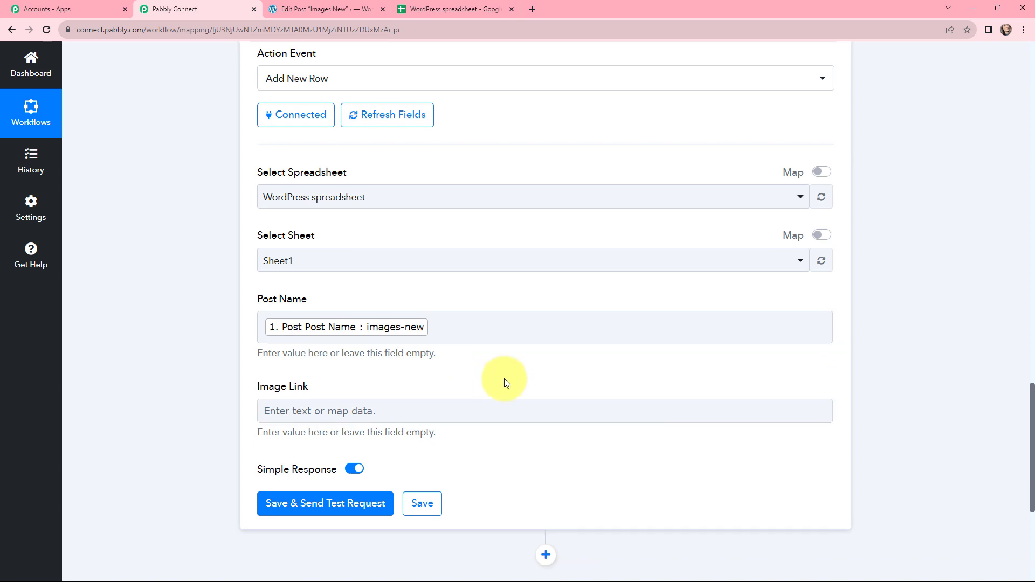
{"action": "left_click", "coordinate": [411, 363]}
{"action": "scroll", "coordinate": [416, 325], "scroll_direction": "down", "scroll_amount": 2}
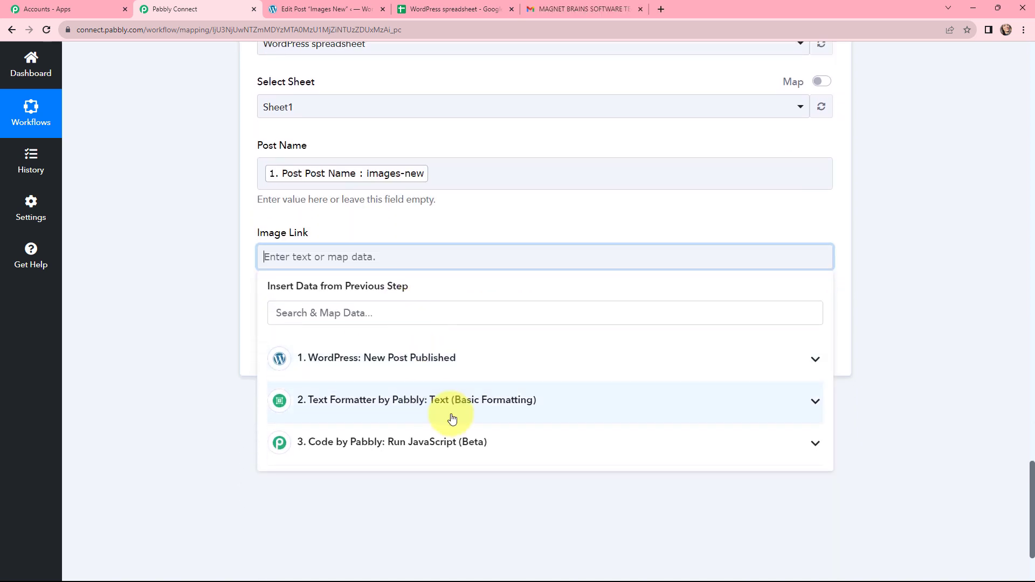
{"action": "left_click", "coordinate": [418, 444]}
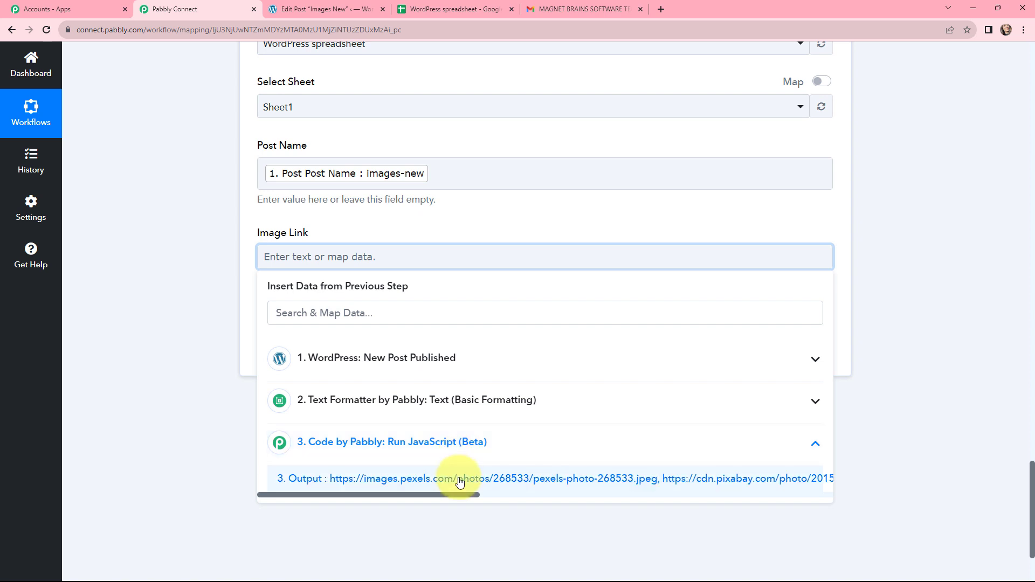
{"action": "left_click", "coordinate": [460, 479]}
{"action": "left_click", "coordinate": [213, 279]}
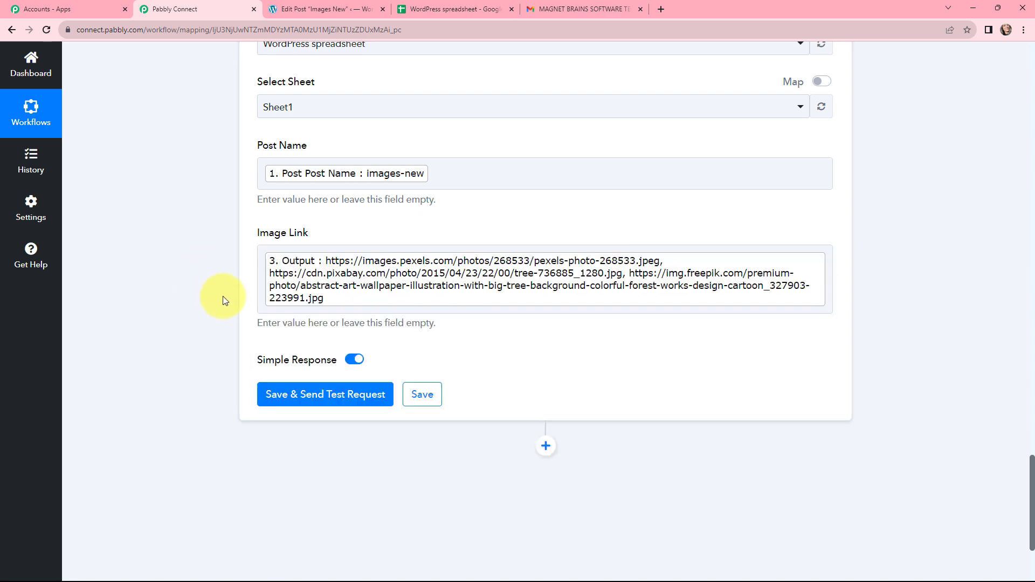
Step: Save the Google Sheets action with a test request and review the values in its received response
{"action": "scroll", "coordinate": [225, 301], "scroll_direction": "up", "scroll_amount": 1}
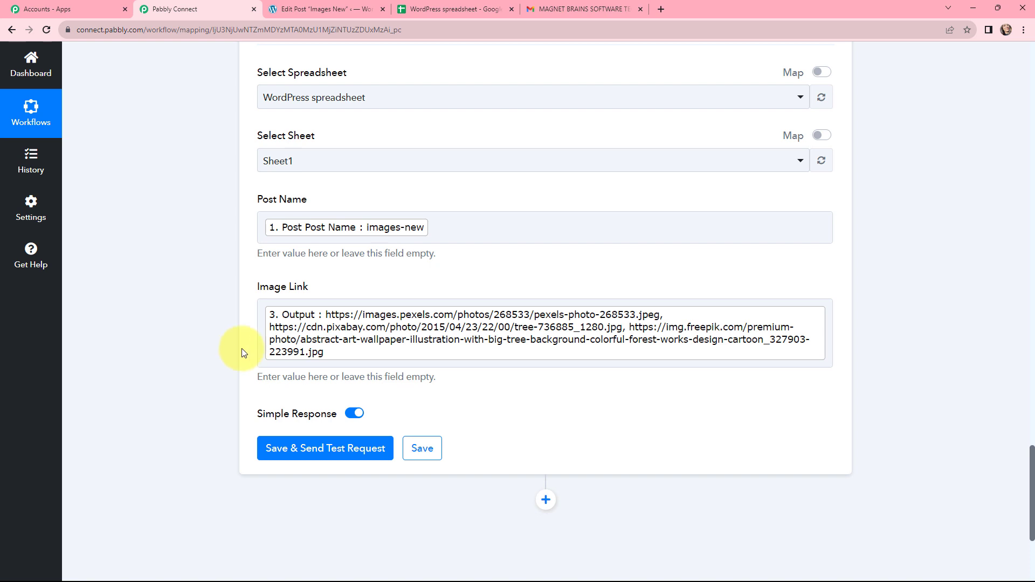
{"action": "left_click", "coordinate": [319, 450]}
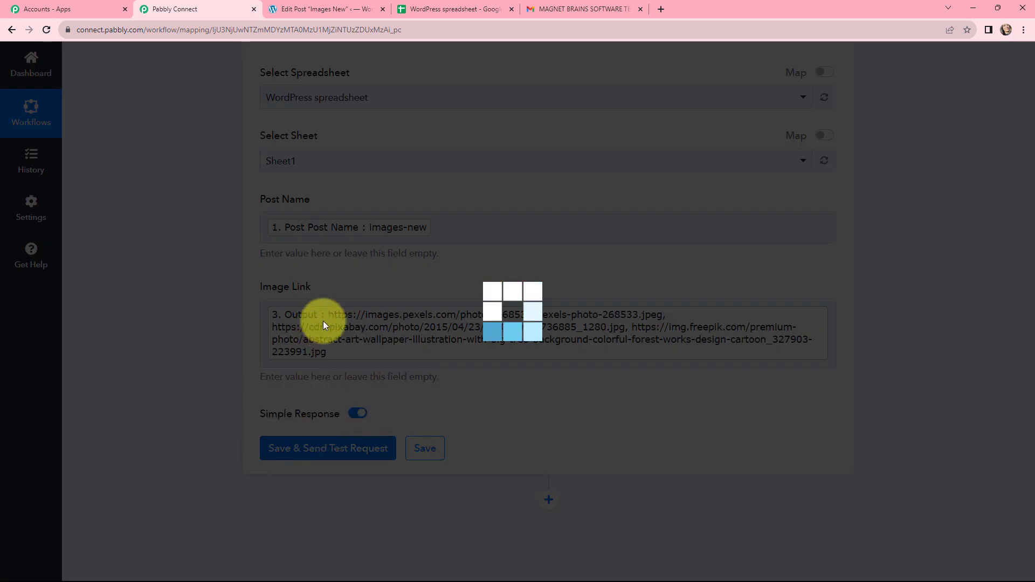
{"action": "left_click_drag", "start_coordinate": [560, 294], "coordinate": [535, 351]}
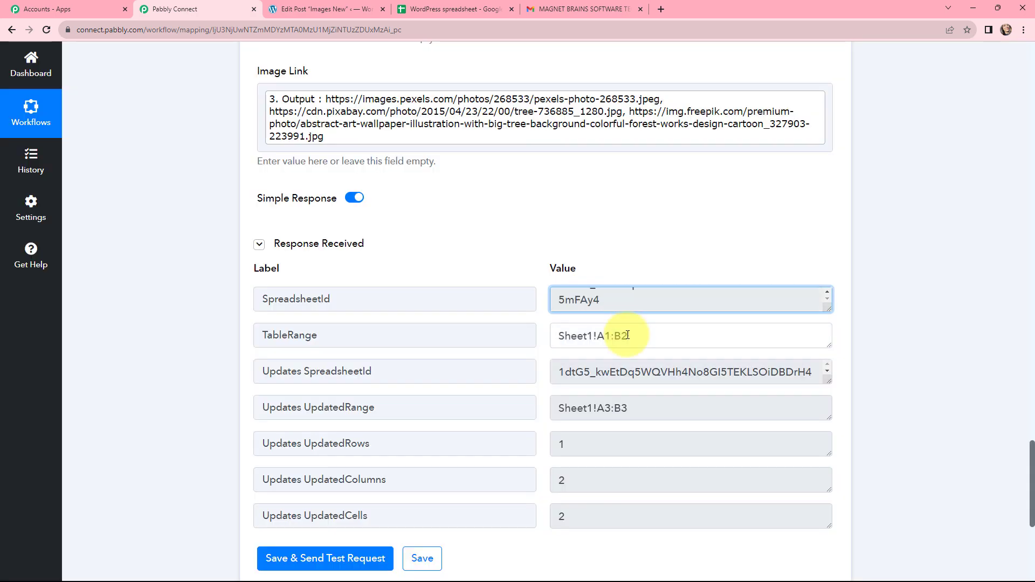
{"action": "left_click", "coordinate": [535, 349]}
{"action": "scroll", "coordinate": [535, 350], "scroll_direction": "down", "scroll_amount": 1}
{"action": "scroll", "coordinate": [629, 302], "scroll_direction": "down", "scroll_amount": 4}
{"action": "scroll", "coordinate": [781, 233], "scroll_direction": "up", "scroll_amount": 2}
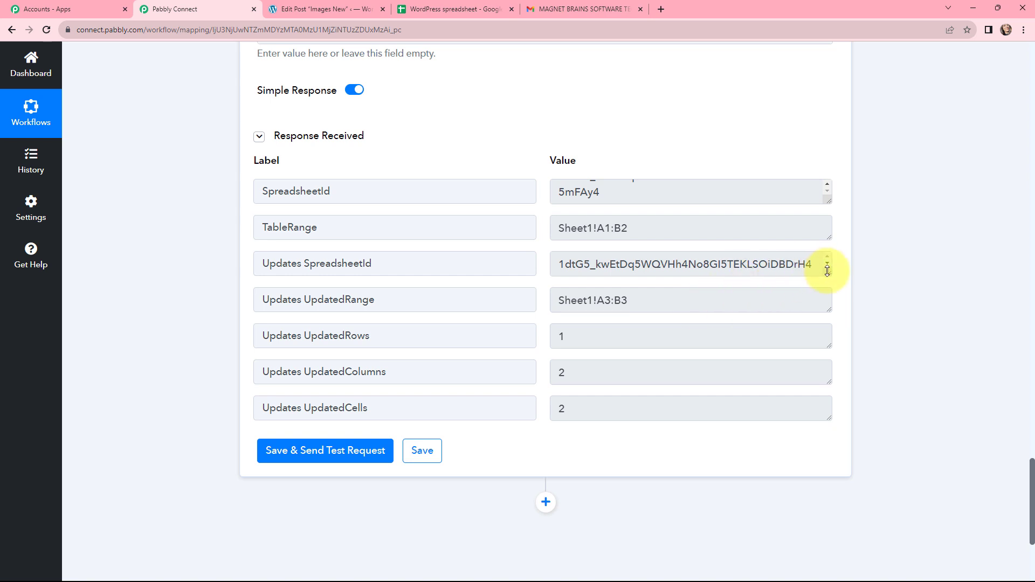
{"action": "left_click_drag", "start_coordinate": [828, 272], "coordinate": [827, 280]}
{"action": "scroll", "coordinate": [665, 354], "scroll_direction": "up", "scroll_amount": 1}
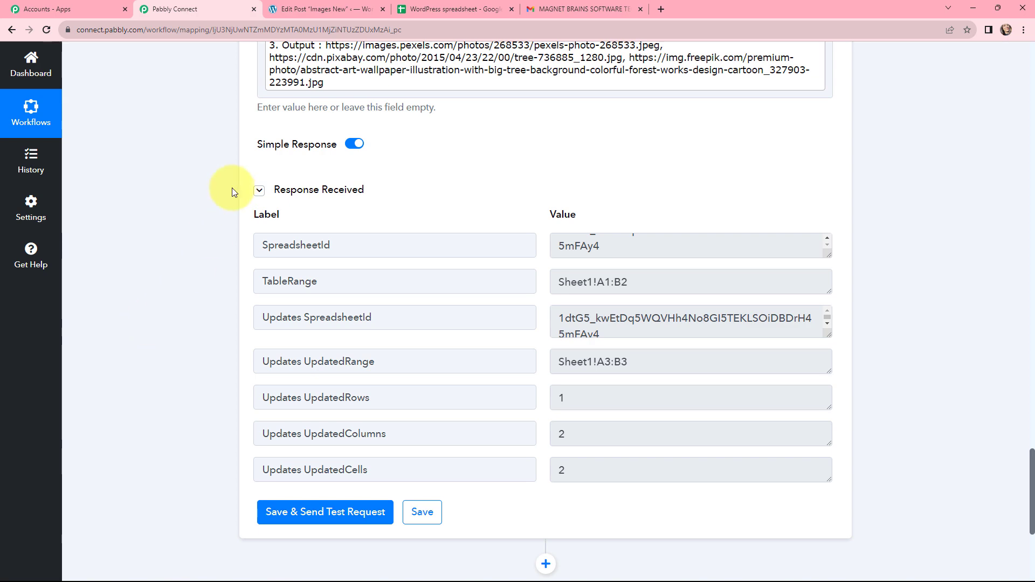
Step: Check the WordPress spreadsheet in Google Sheets for the images-new row and return to the Pabbly Connect workflow
{"action": "left_click", "coordinate": [439, 9]}
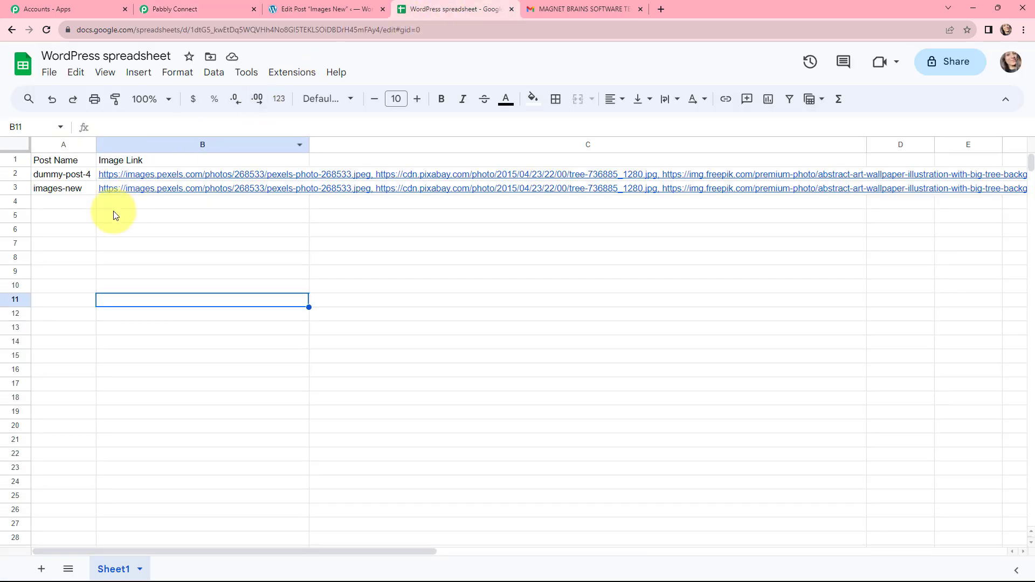
{"action": "left_click", "coordinate": [47, 189]}
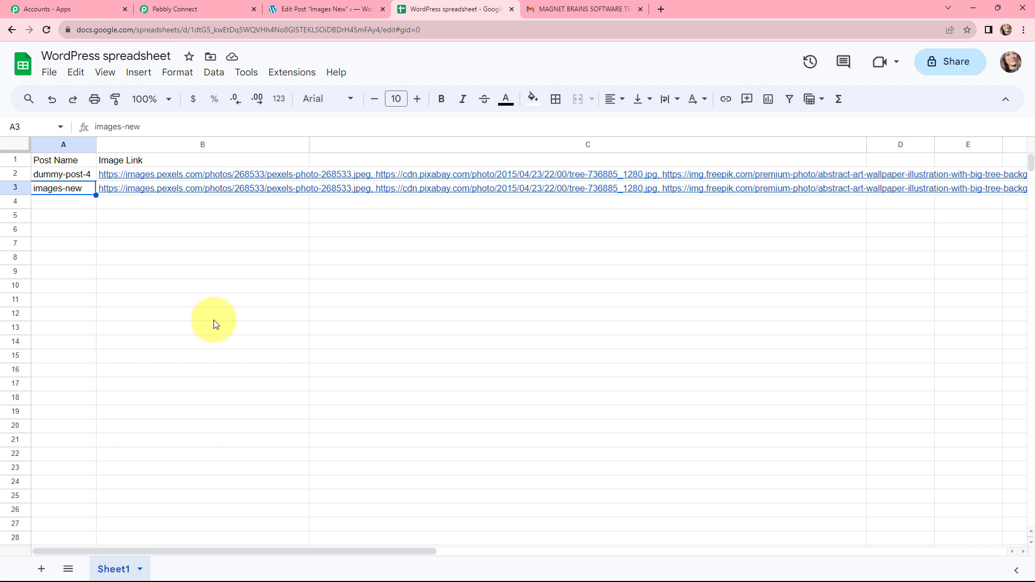
{"action": "left_click", "coordinate": [163, 7]}
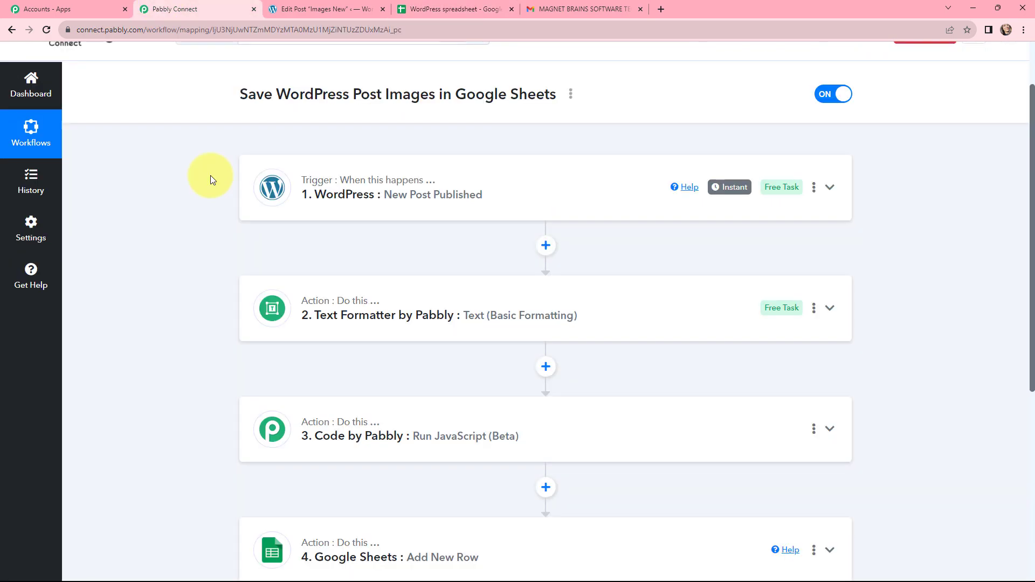